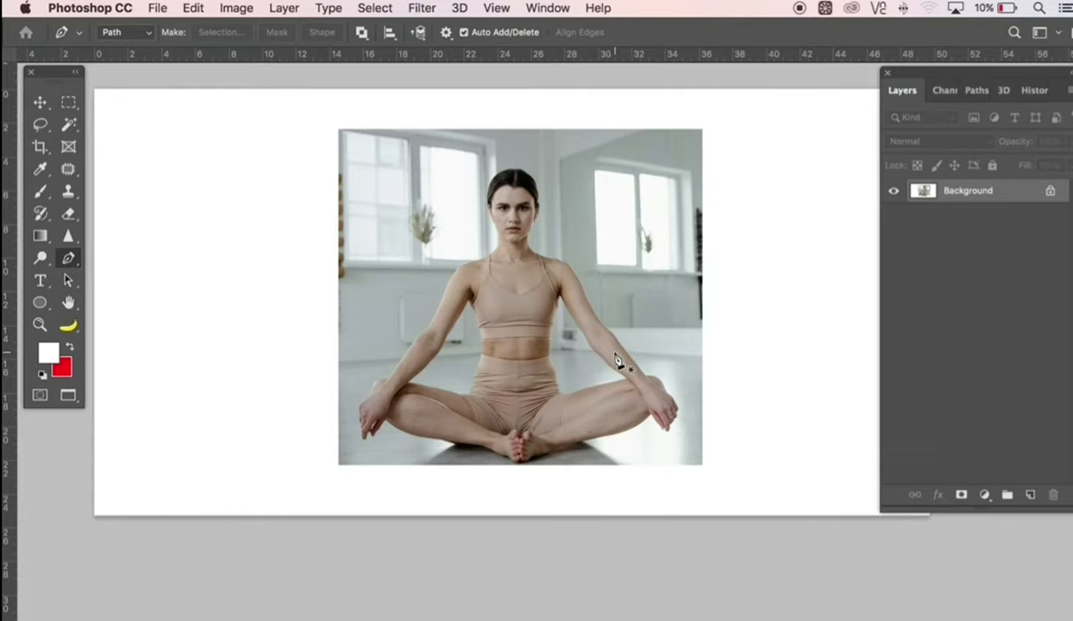
Step: Load Path 1 as a selection of the woman and copy-paste her onto a new Layer 1
left_click_drag(615, 354, 608, 350)
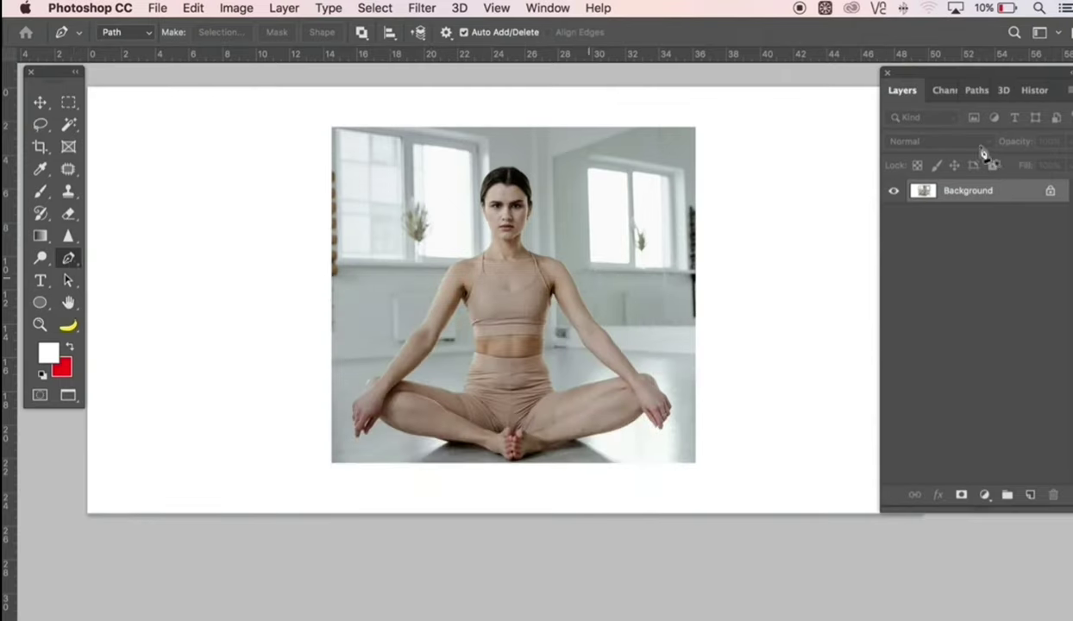
left_click(976, 91)
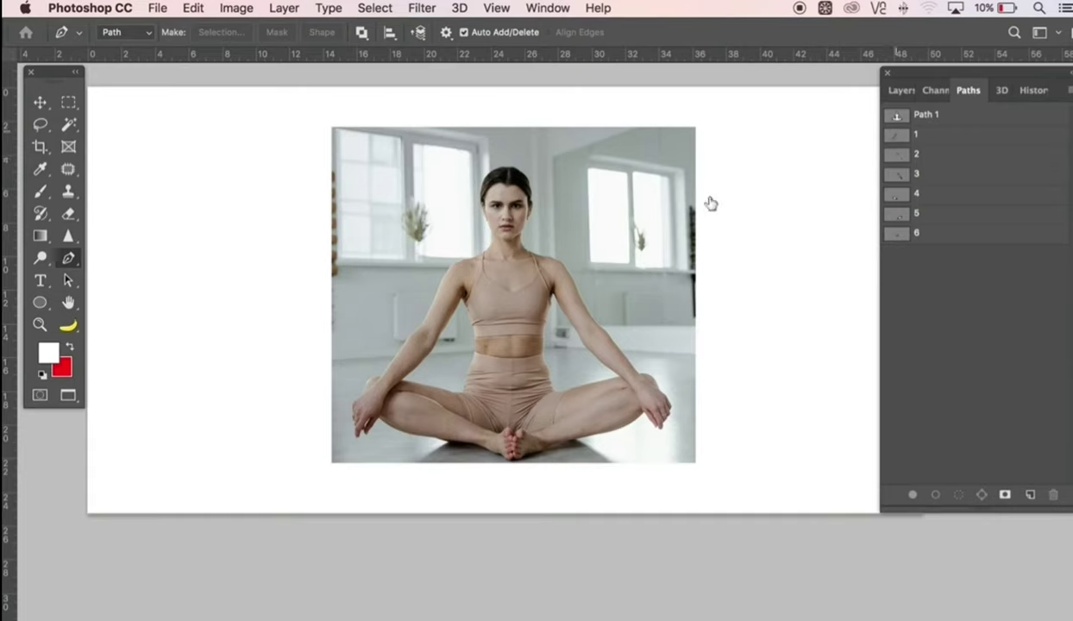
left_click(890, 118)
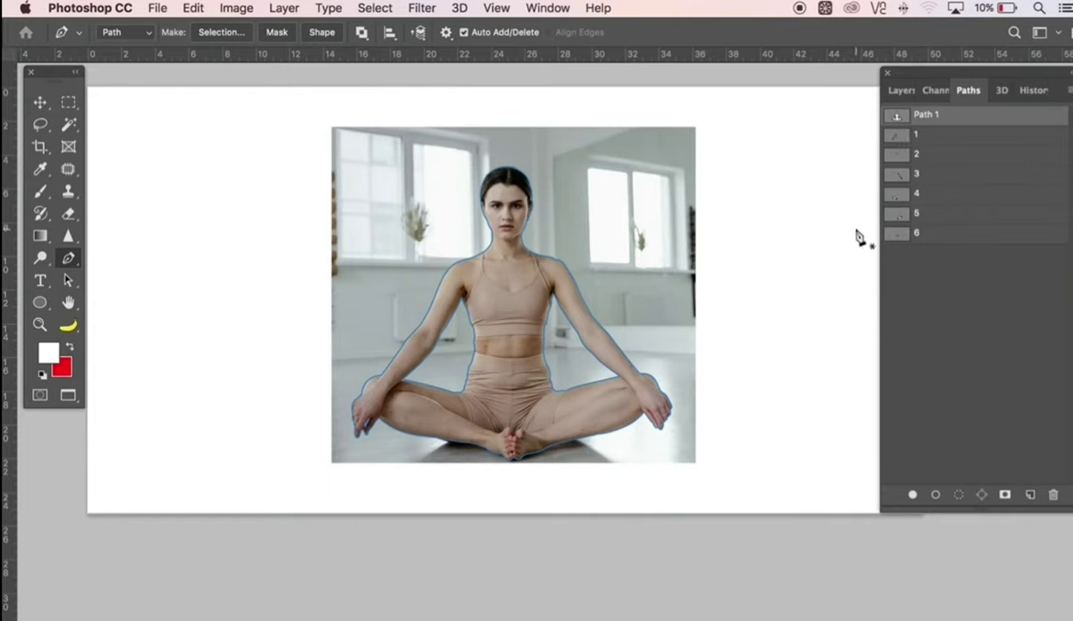
left_click(895, 120, "super")
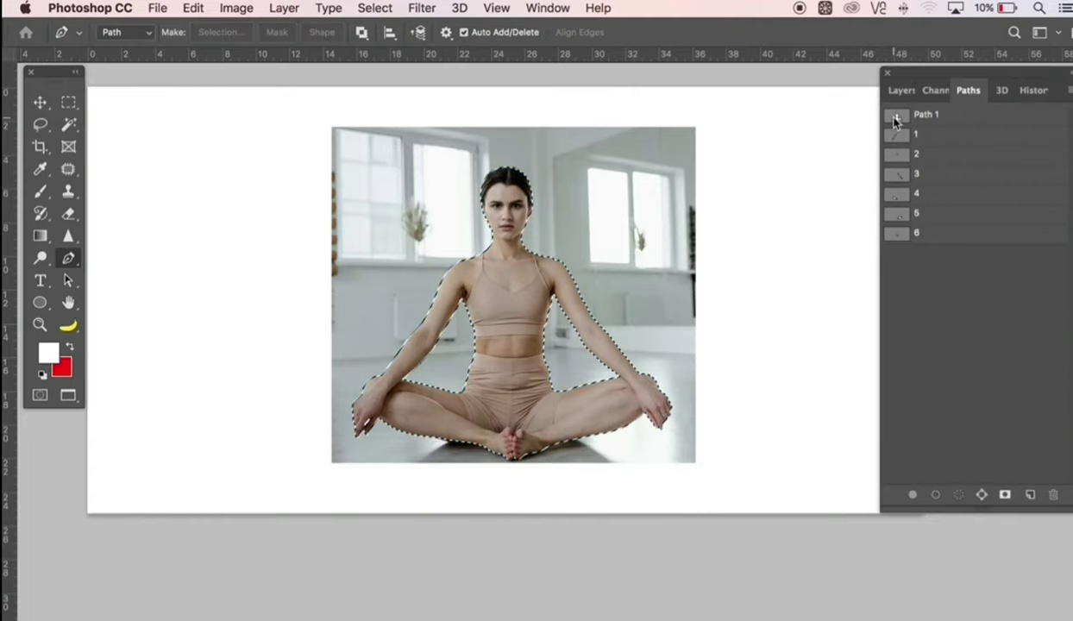
left_click(901, 91)
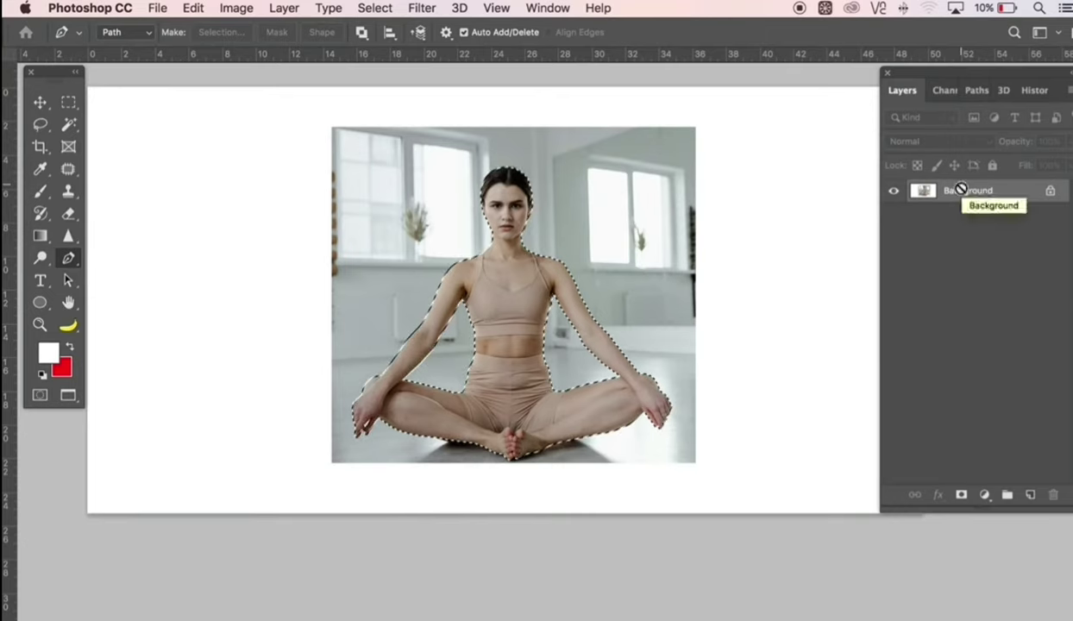
key("super+c")
key("super+v")
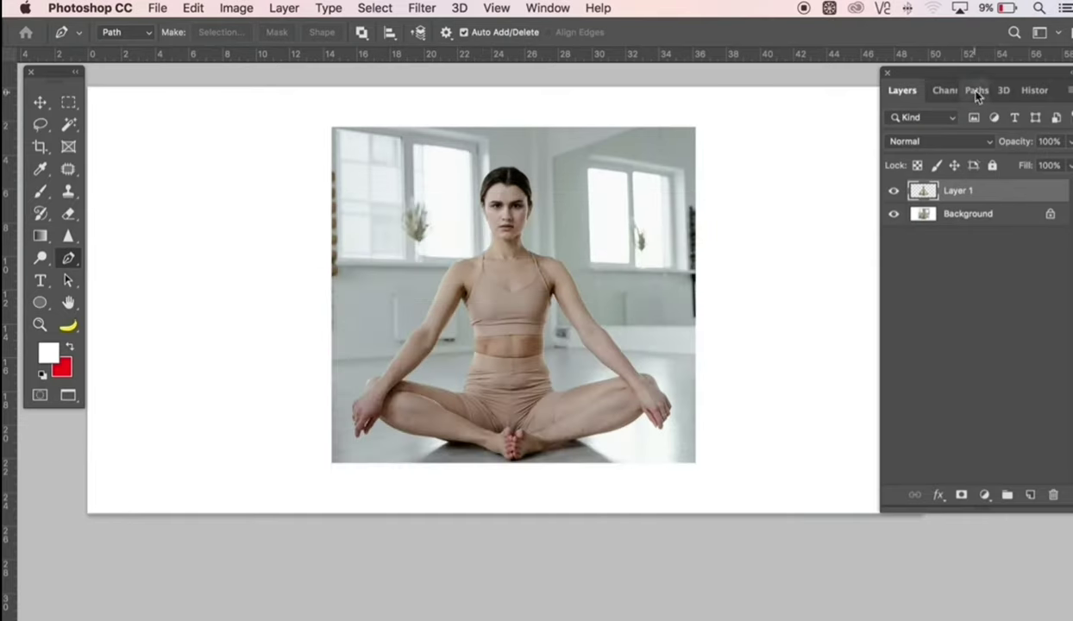
Step: Preview saved paths 1–6: left arm, neckline, right arm, elbow, legs and waistband
left_click(972, 91)
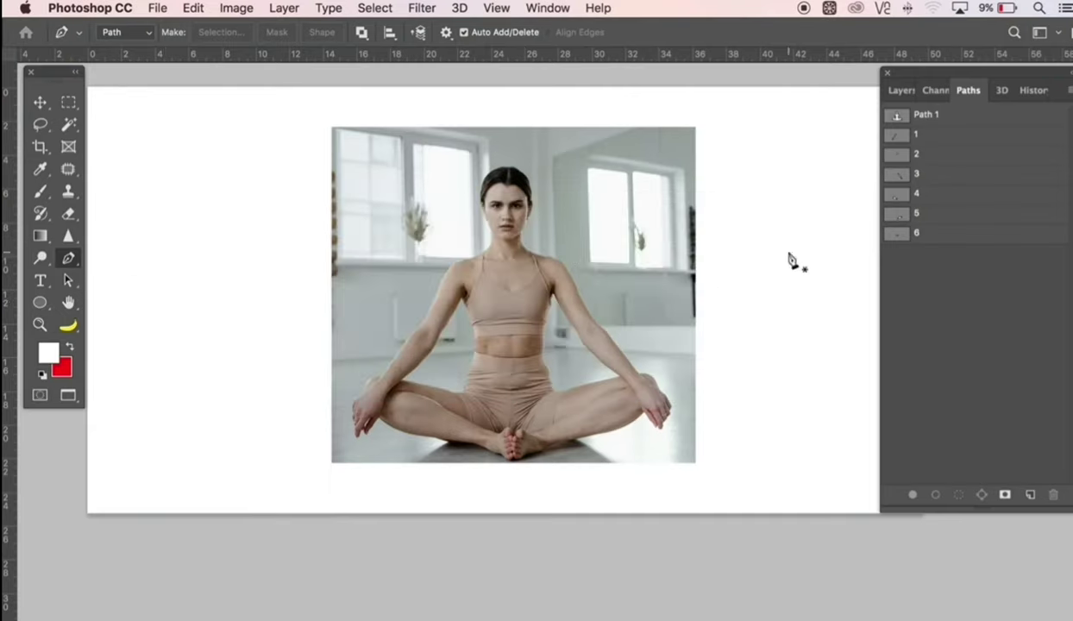
left_click(941, 138)
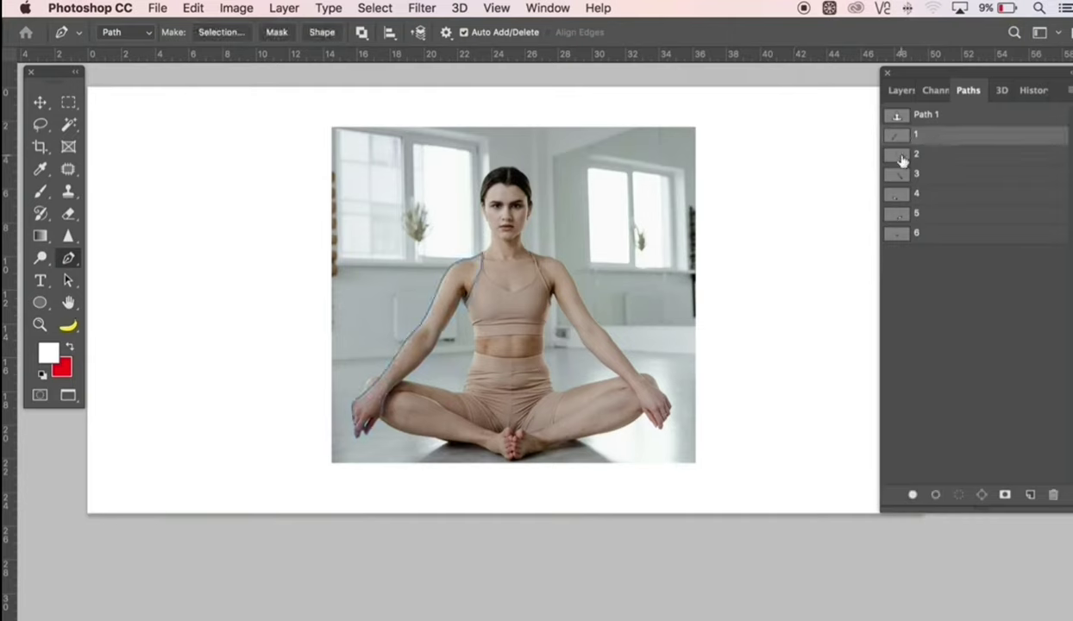
left_click(941, 155)
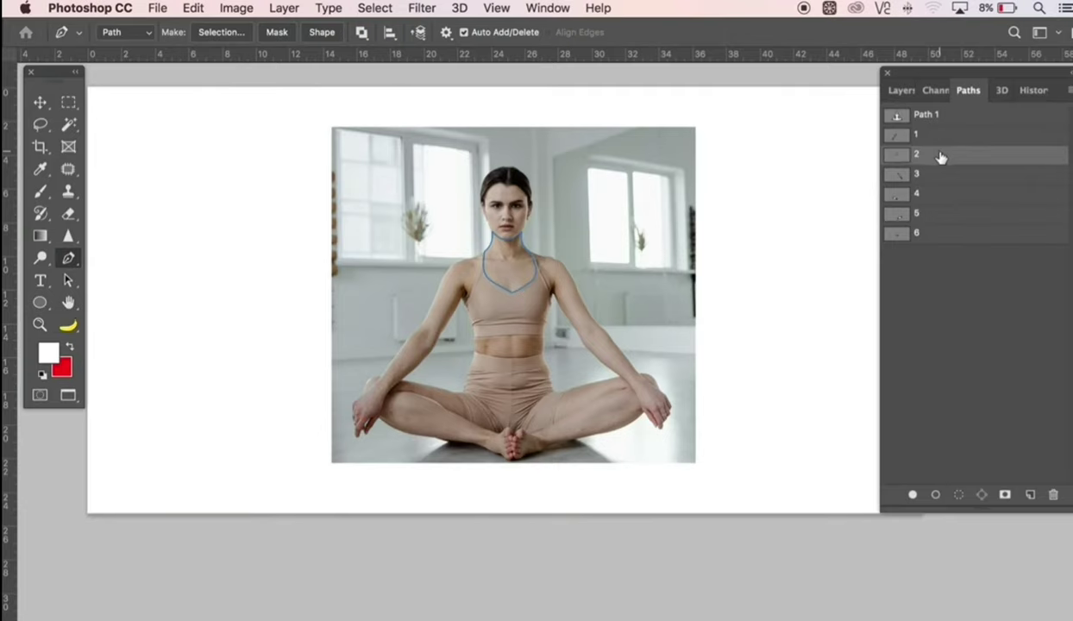
left_click(941, 176)
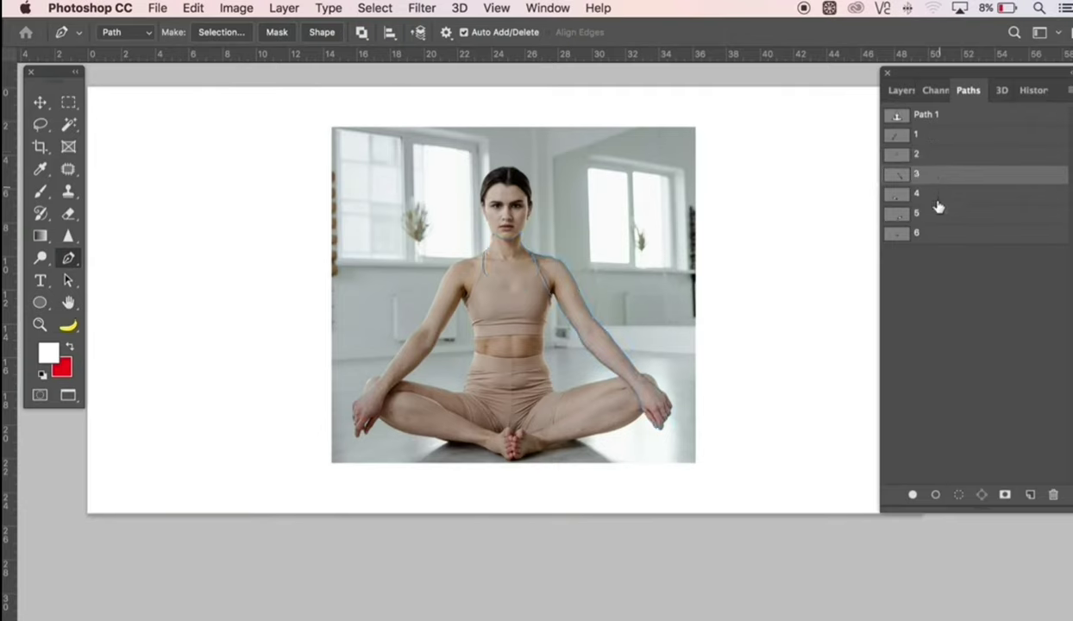
left_click(930, 202)
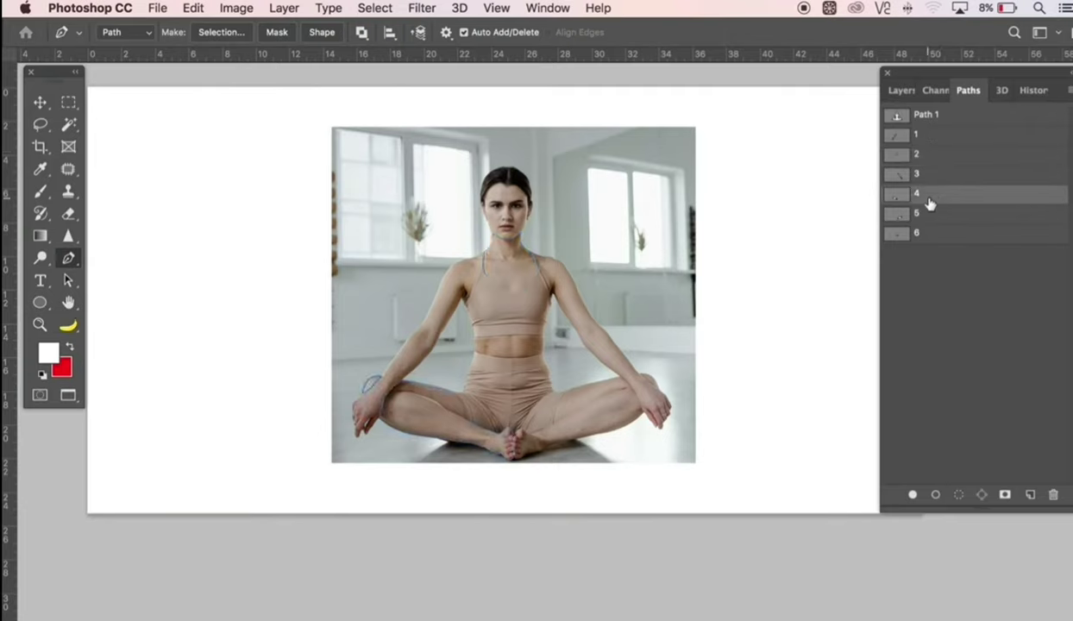
left_click(946, 220)
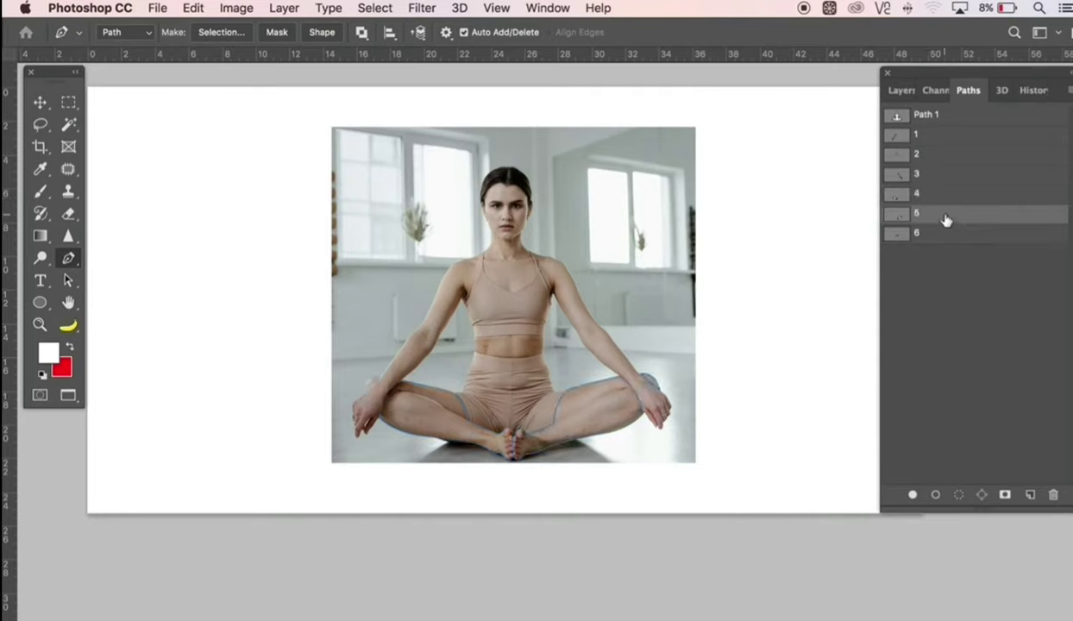
left_click(938, 235)
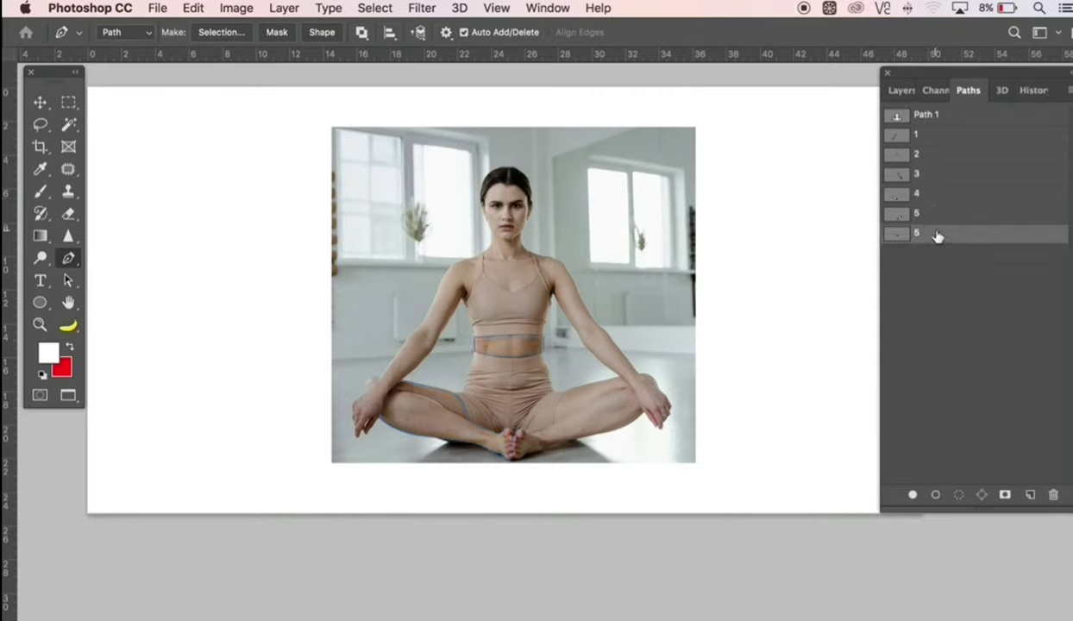
Step: Load path 1's left-arm outline as a selection and return to the layers list
left_click(932, 138)
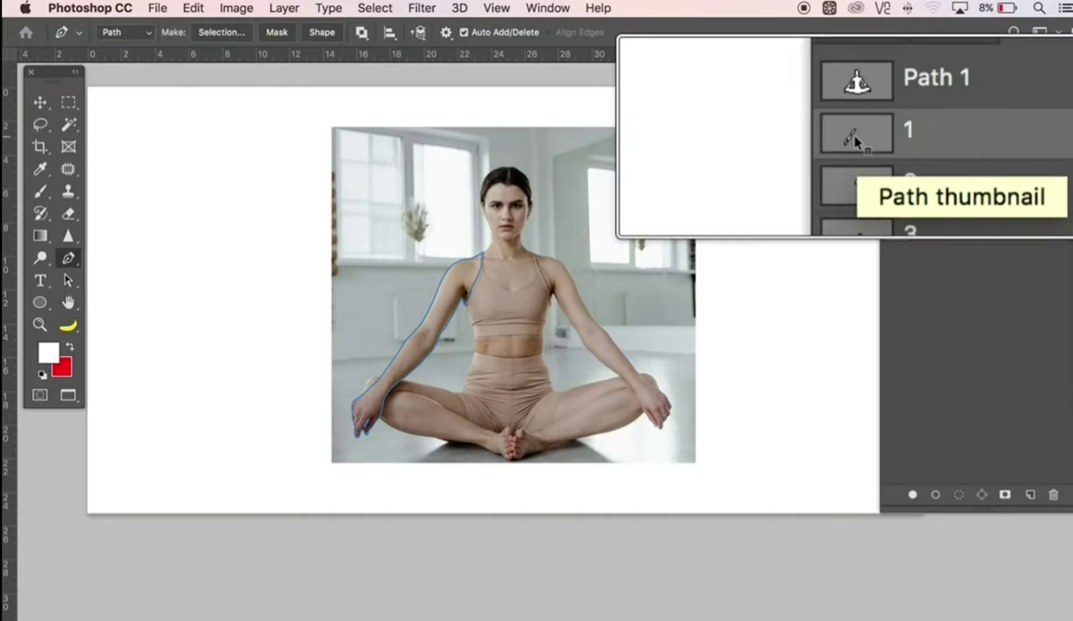
left_click(898, 135, "super")
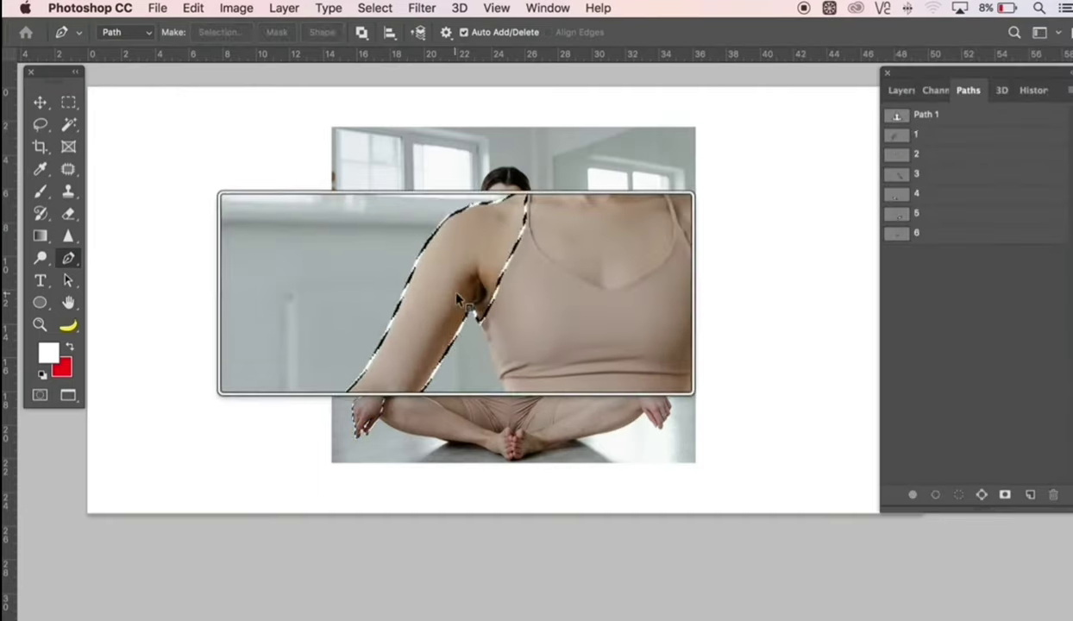
left_click(892, 92)
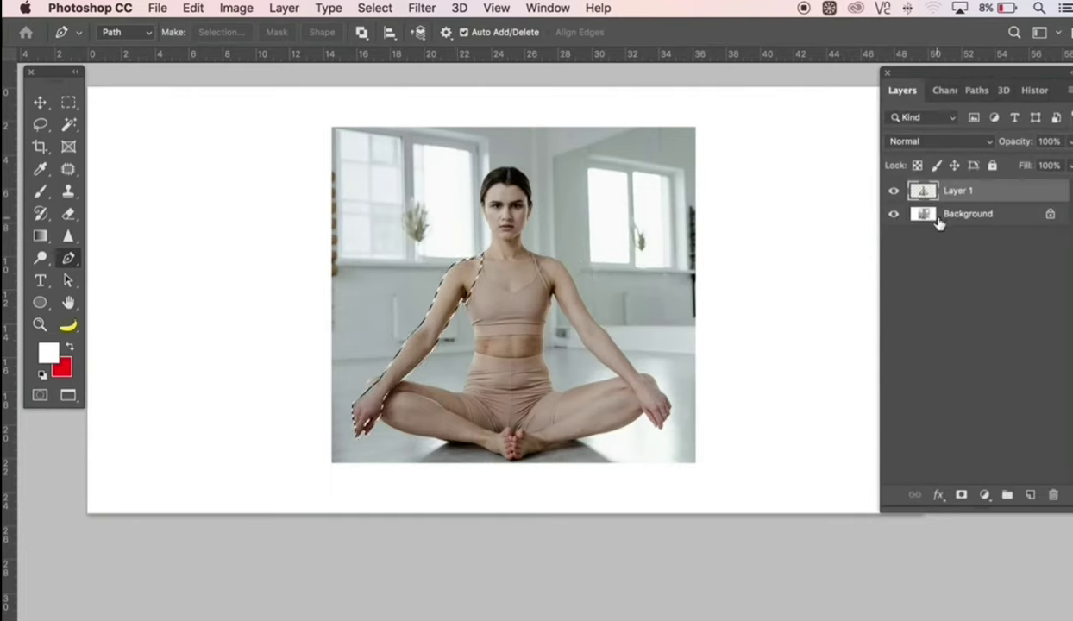
Step: Paste the selected arm onto Layer 2 and enable Colorize in Hue/Saturation
key("super+c")
key("super+v")
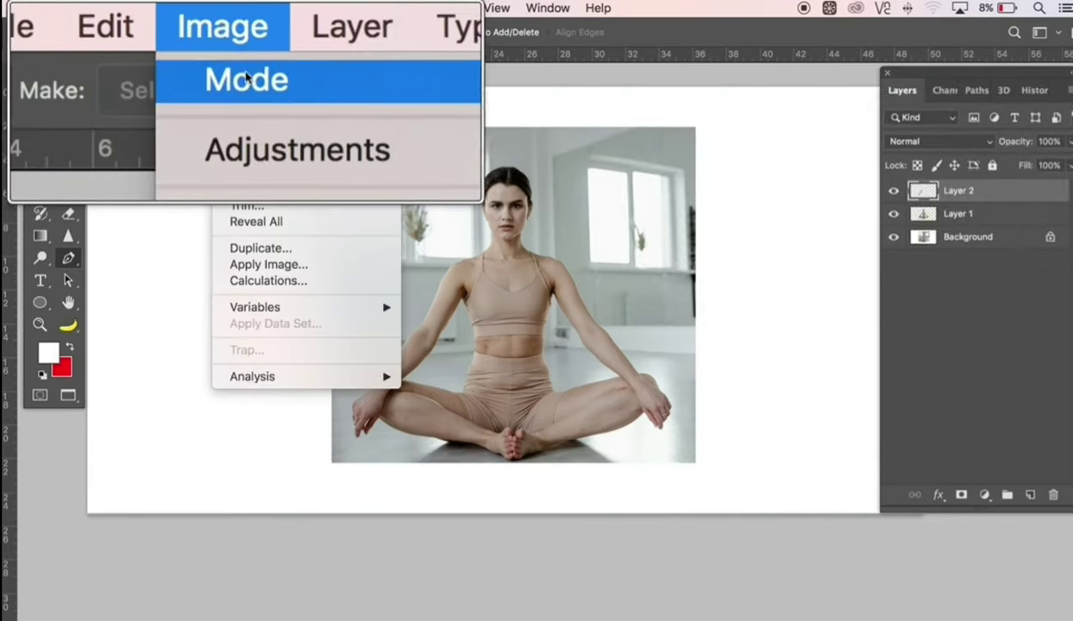
left_click(282, 56)
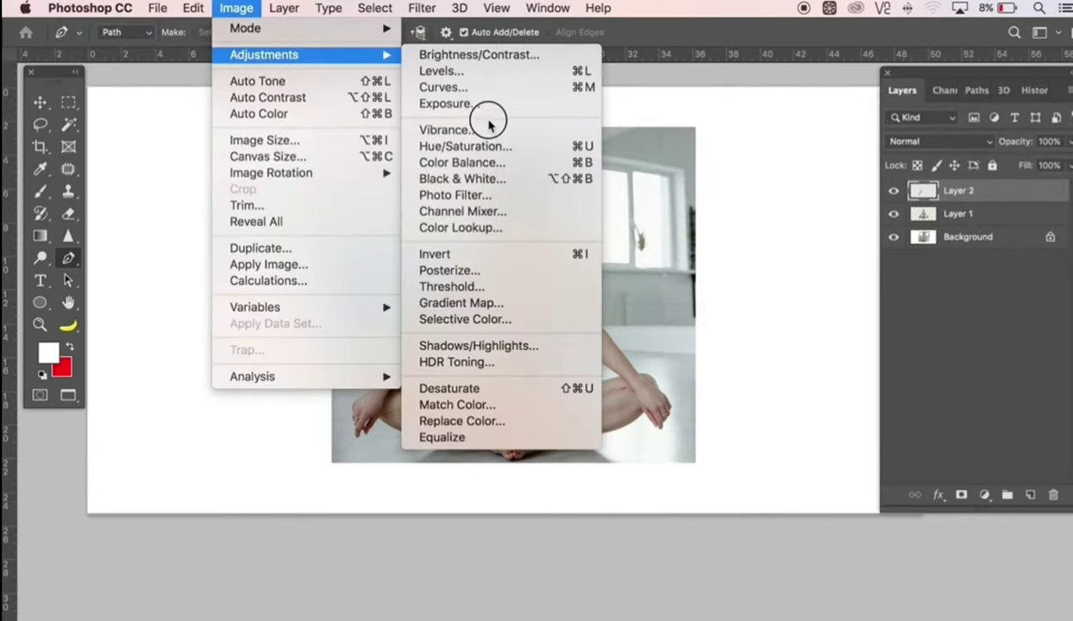
left_click(489, 149)
left_click(488, 148)
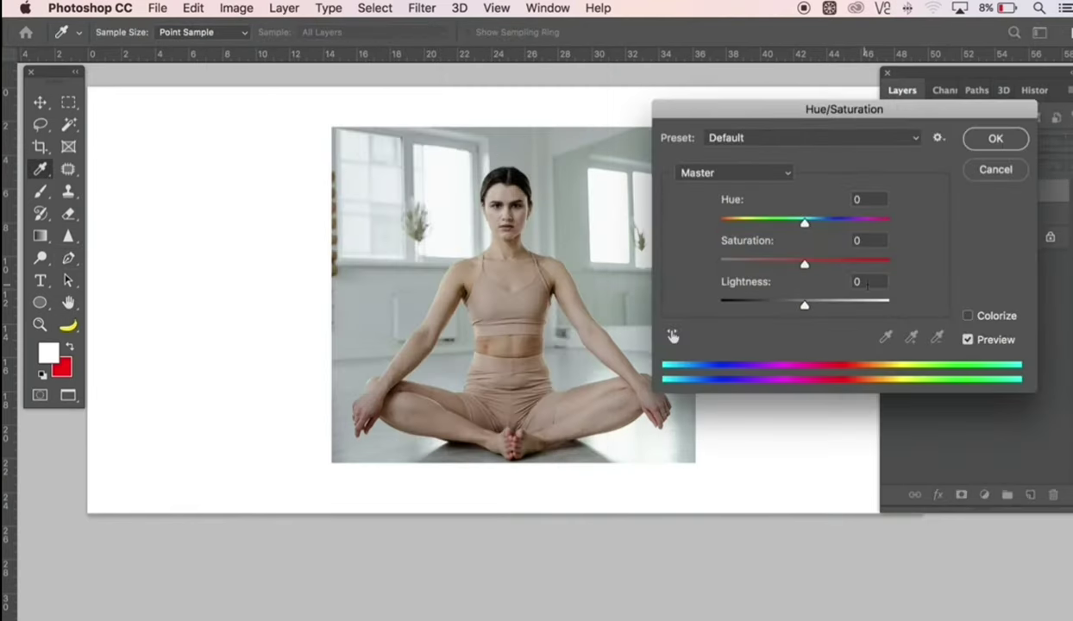
key("alt")
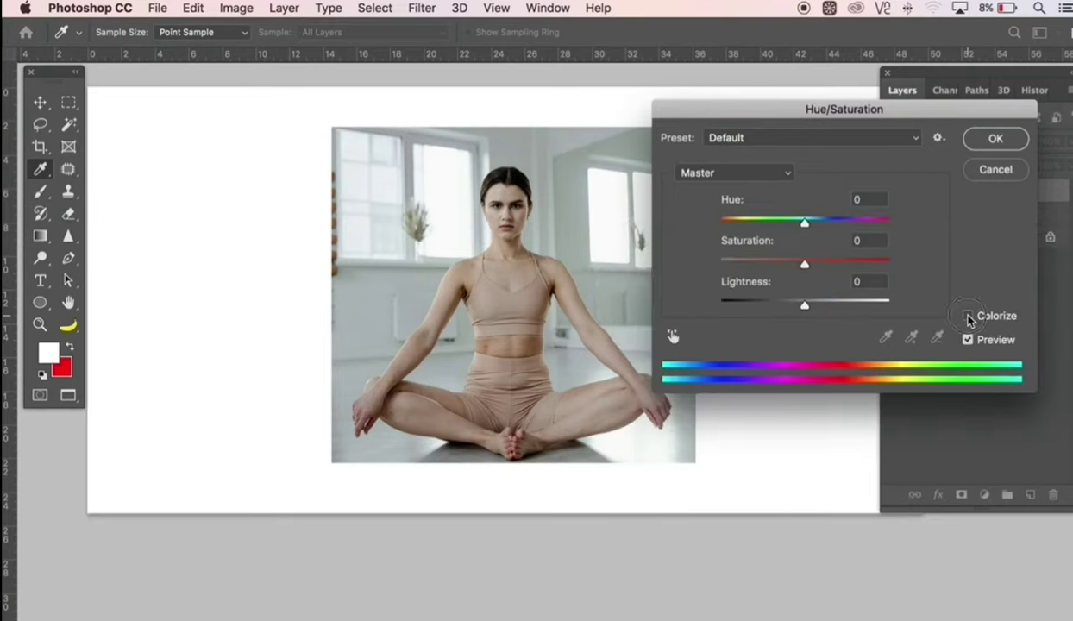
left_click(968, 316)
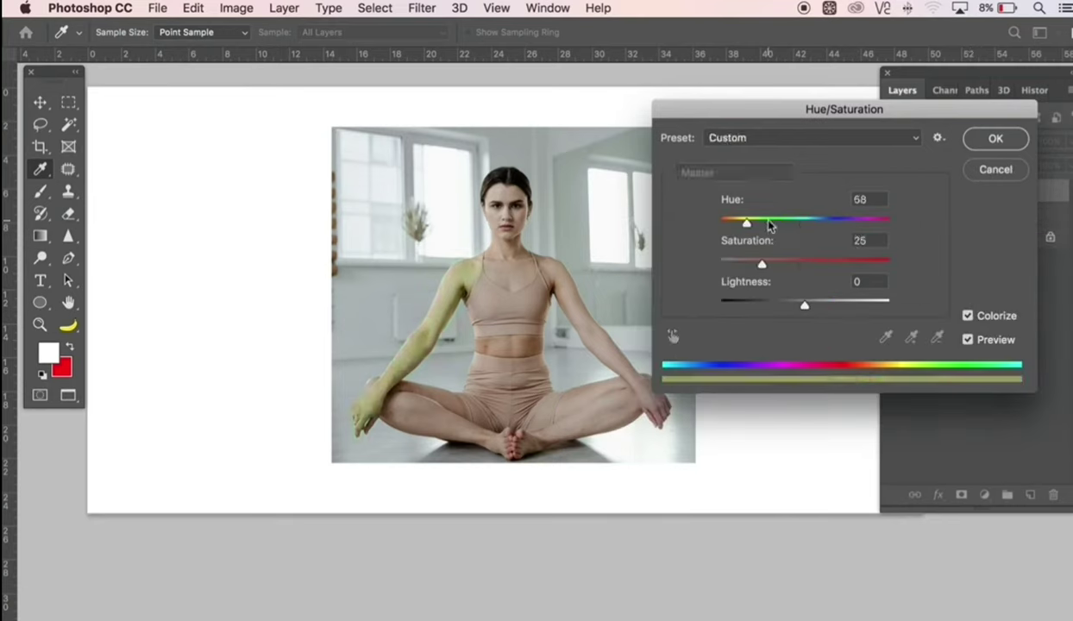
key("alt")
Step: Set Hue 214 and Saturation 100 and apply the bright blue tint to the arm
left_click(867, 199)
double_click(854, 200)
type("214")
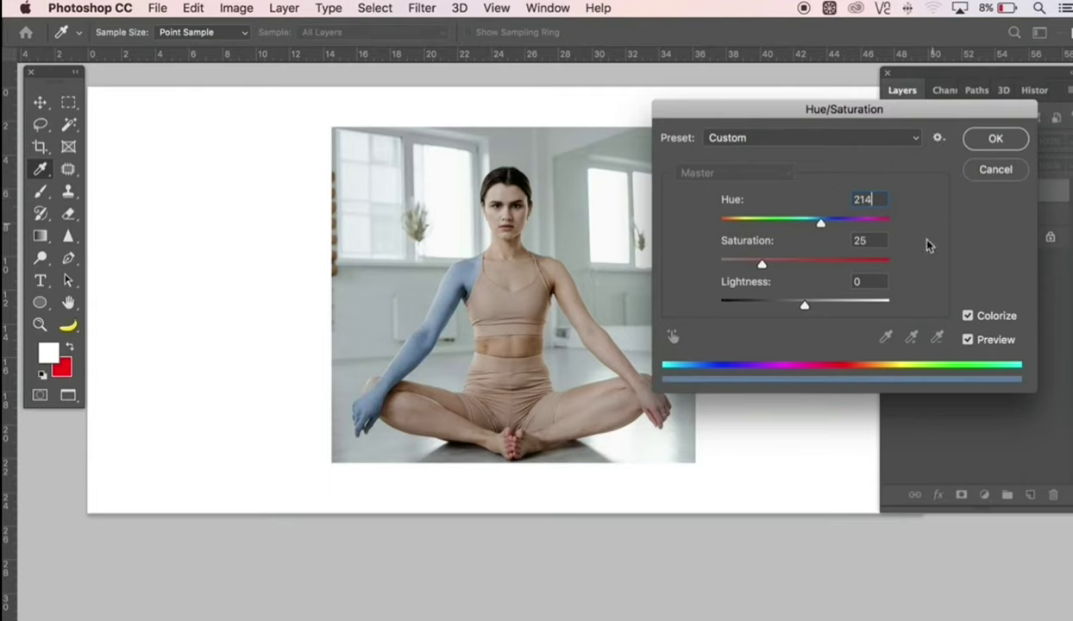
left_click(867, 240)
type("100")
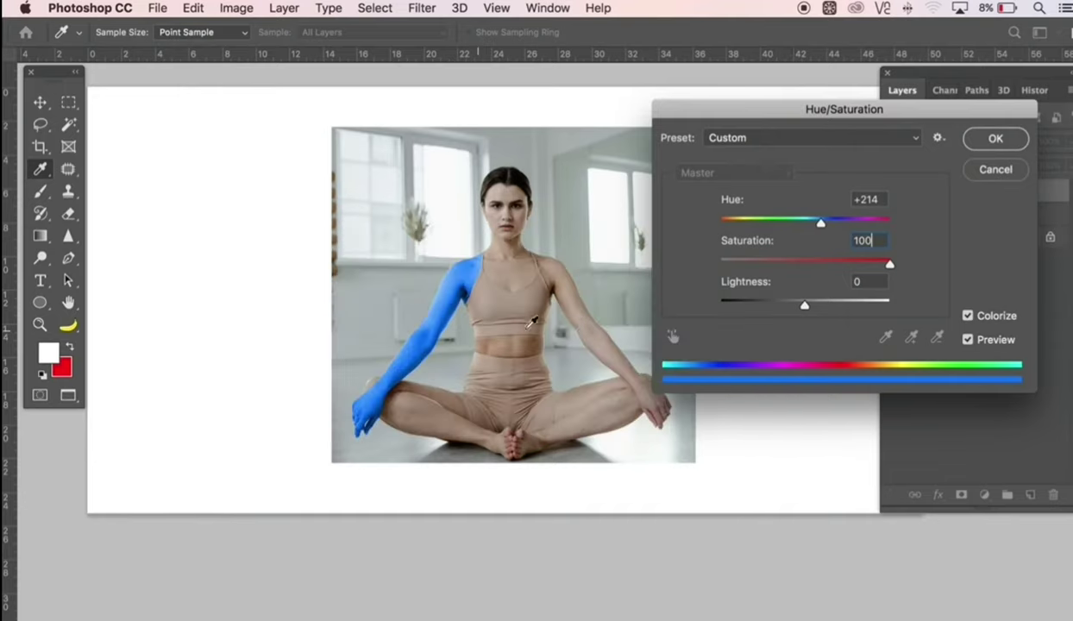
left_click(973, 142)
key("p")
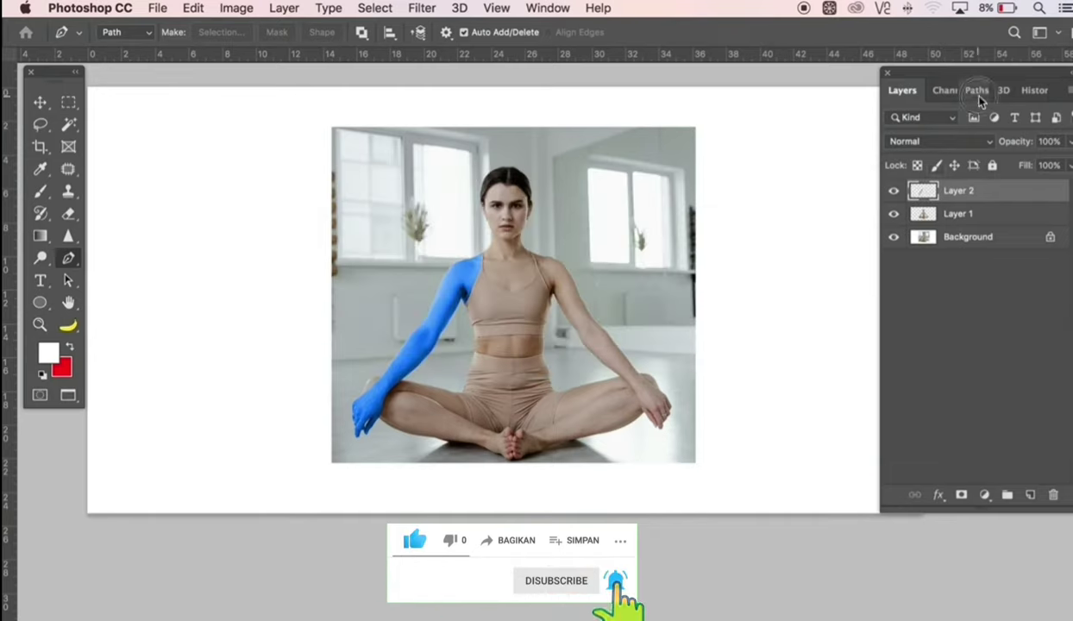
Step: Load path 2's neckline outline as a selection and paste it onto a new Layer 3 above Layer 1
left_click(977, 91)
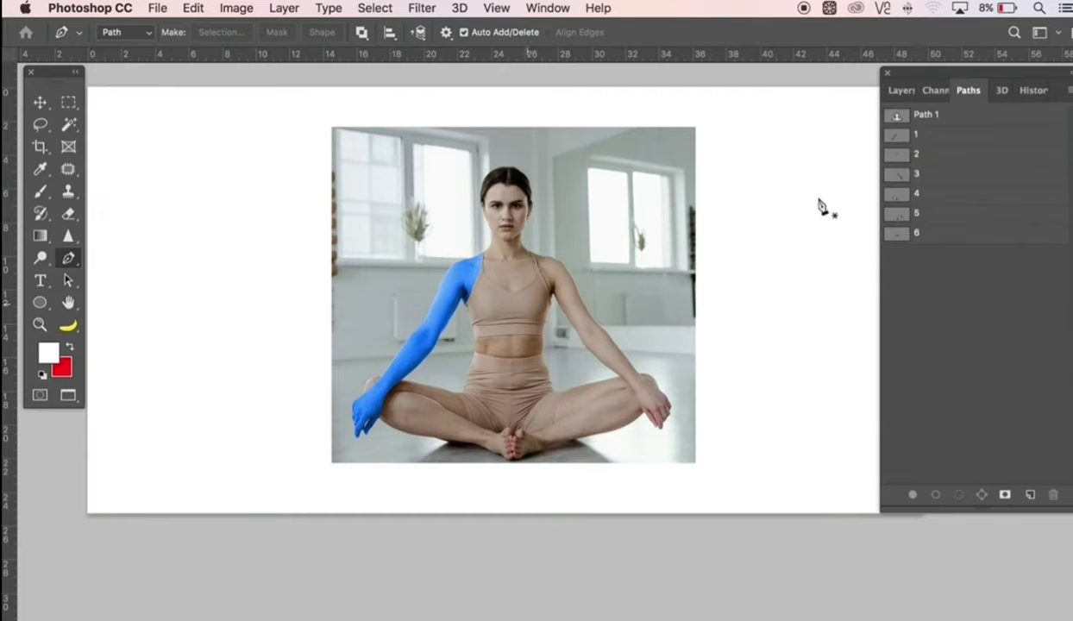
left_click(929, 141)
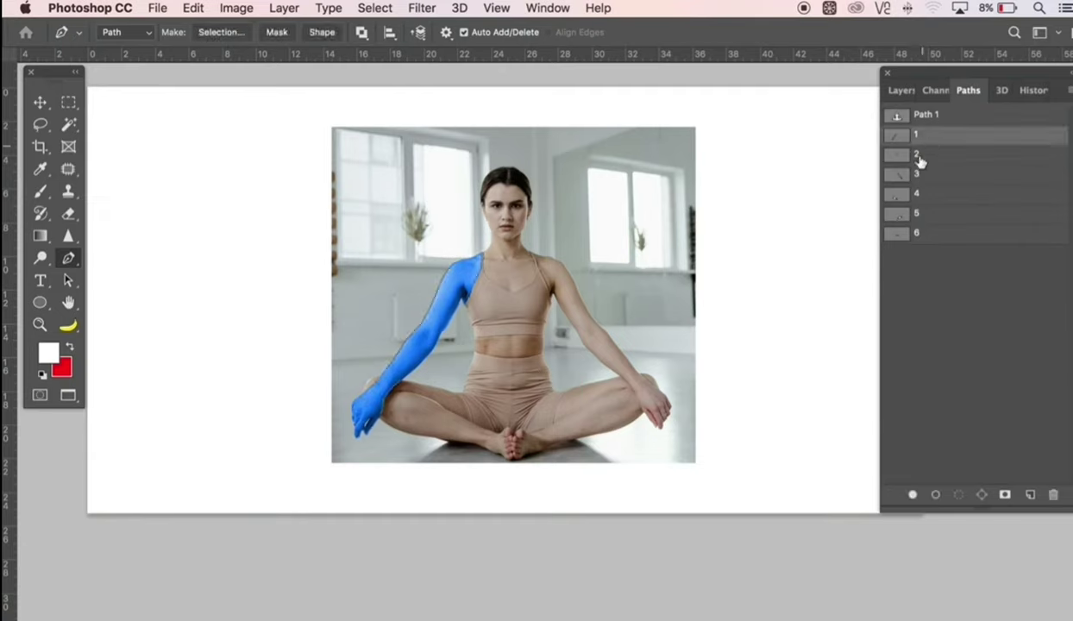
left_click(921, 159)
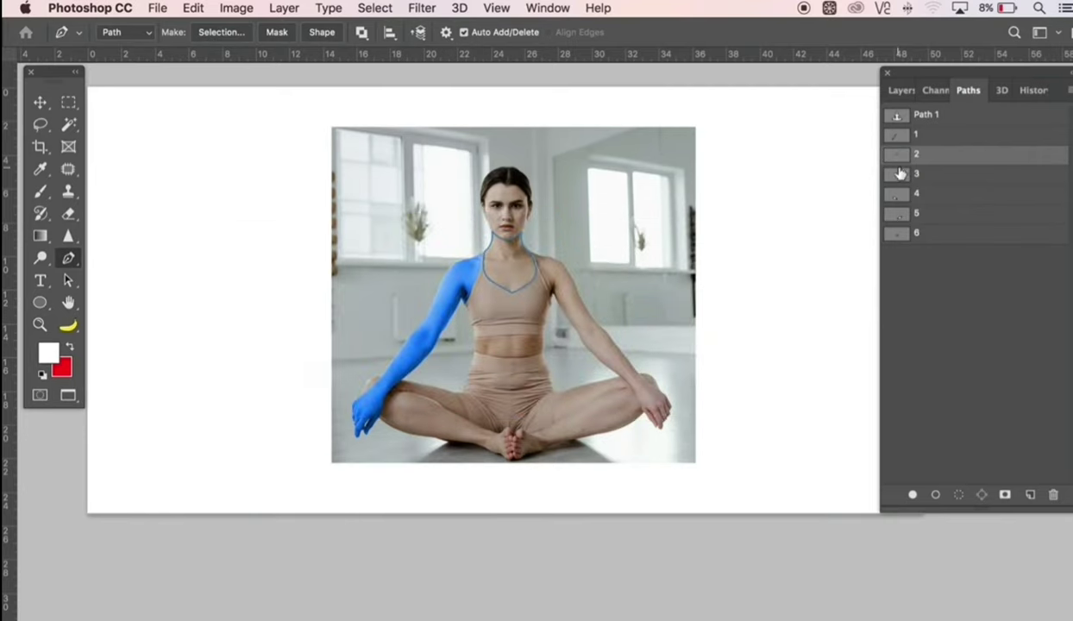
mouse_move(900, 174)
left_mouse_down()
mouse_move(899, 164)
mouse_move(898, 172)
left_mouse_up()
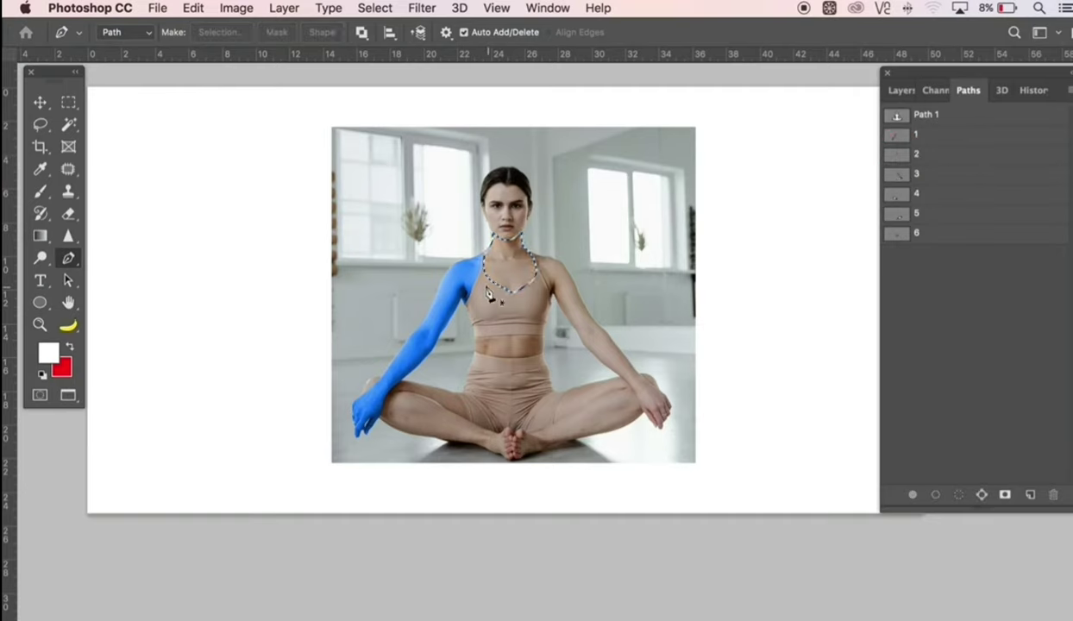
left_click(896, 91)
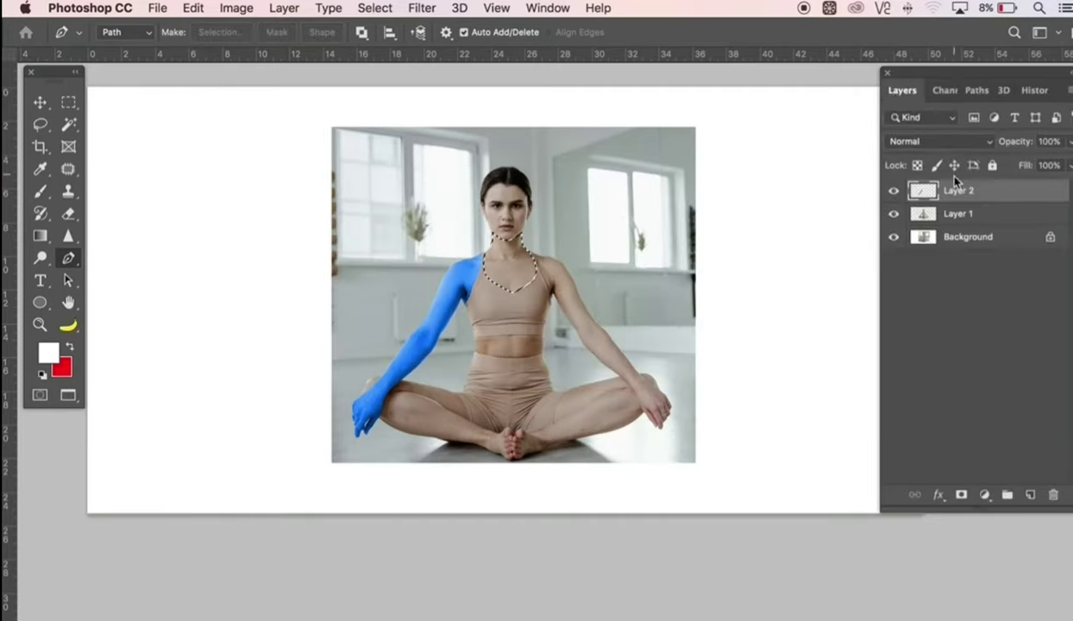
left_click(956, 214)
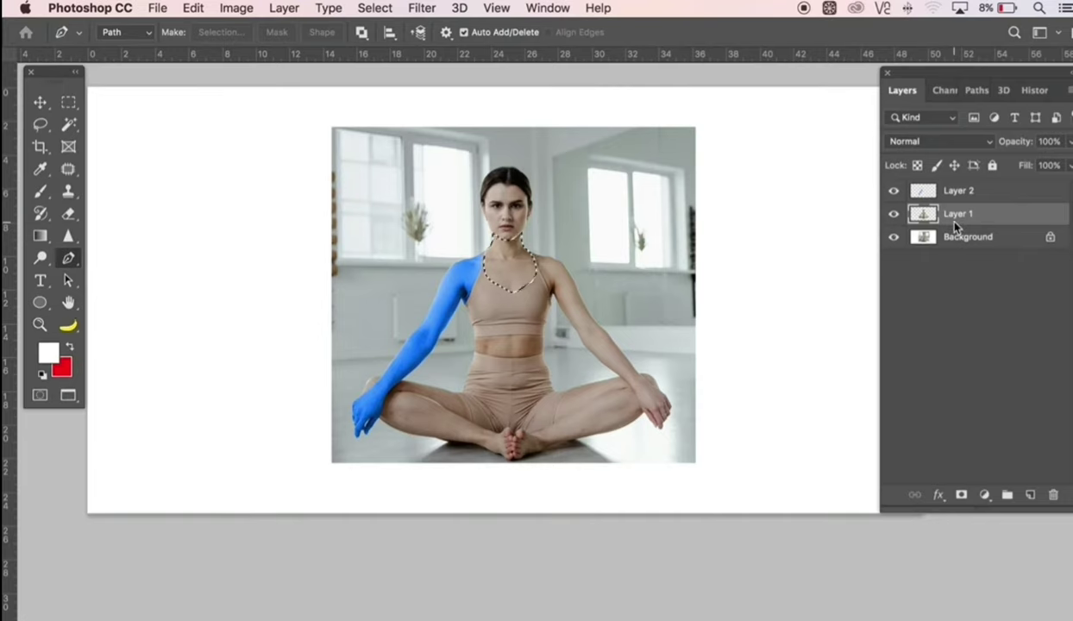
key("ctrl+v")
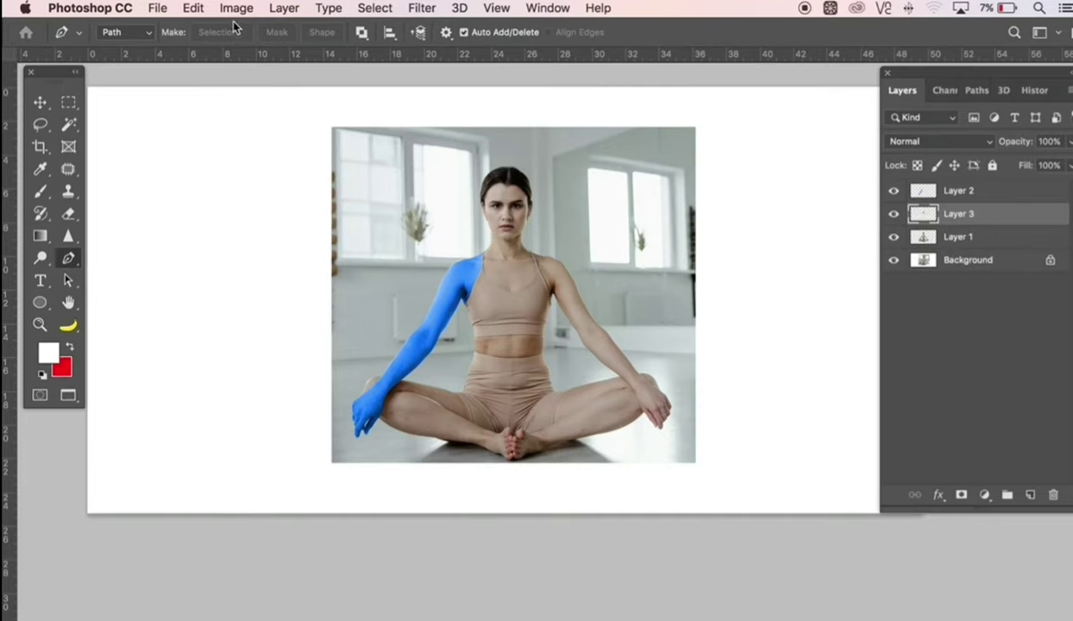
Step: Colorize the neck on Layer 3 red (Hue 0, Saturation 63), then reselect Layer 1
left_click(238, 8)
mouse_move(264, 54)
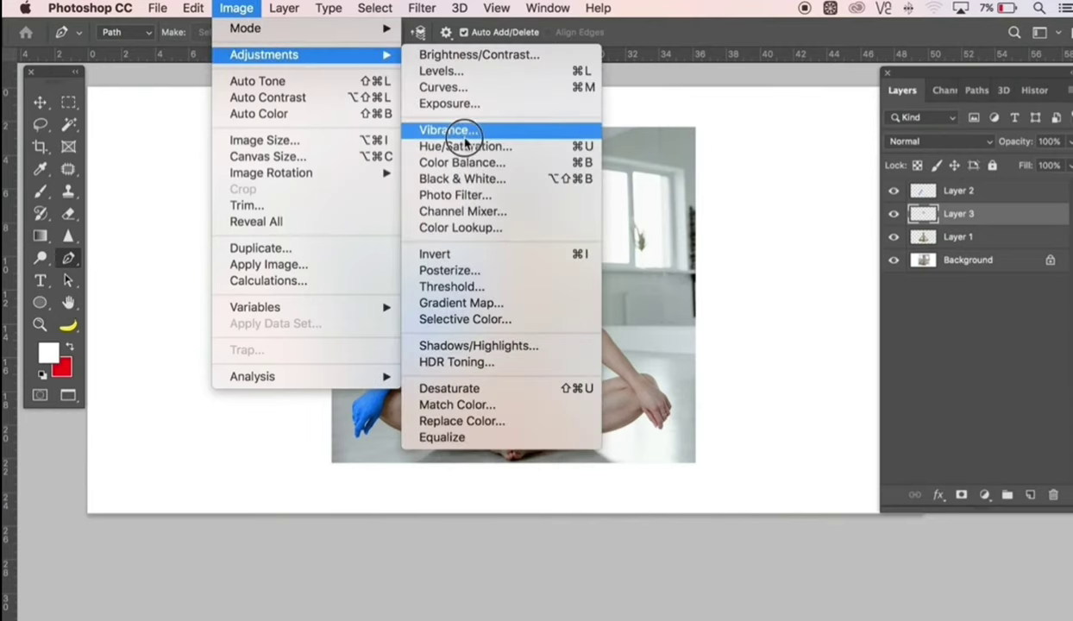
left_click(507, 145)
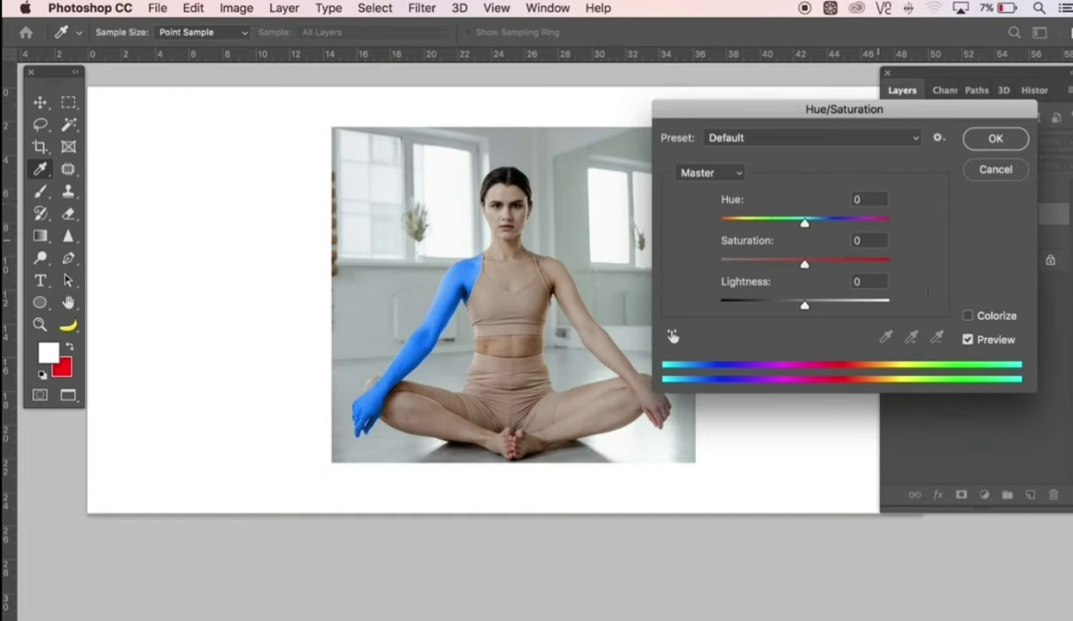
left_click(968, 316)
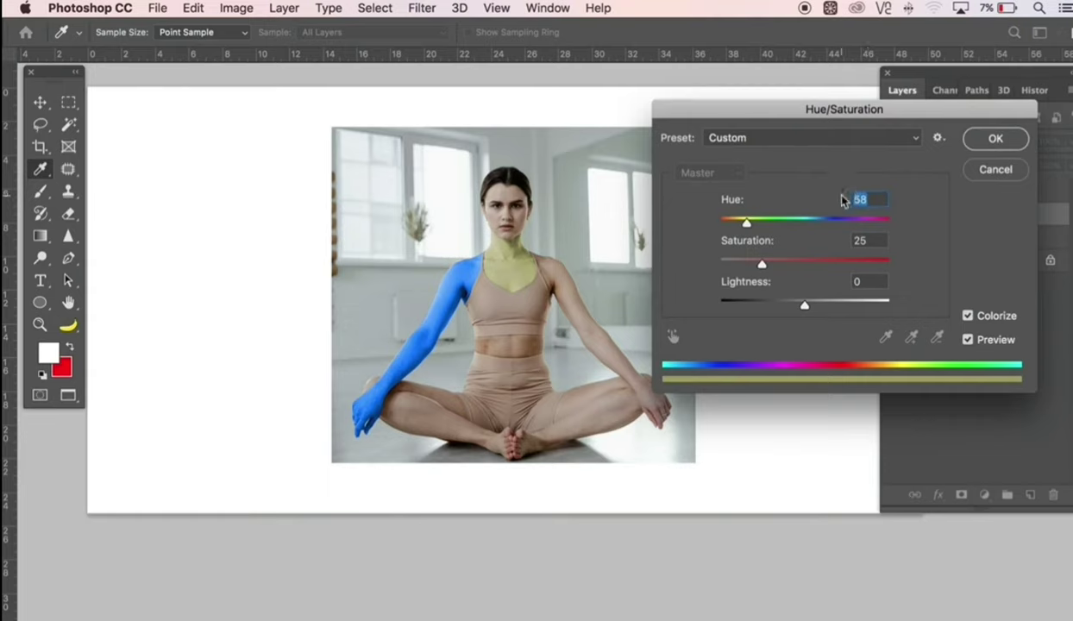
type("0")
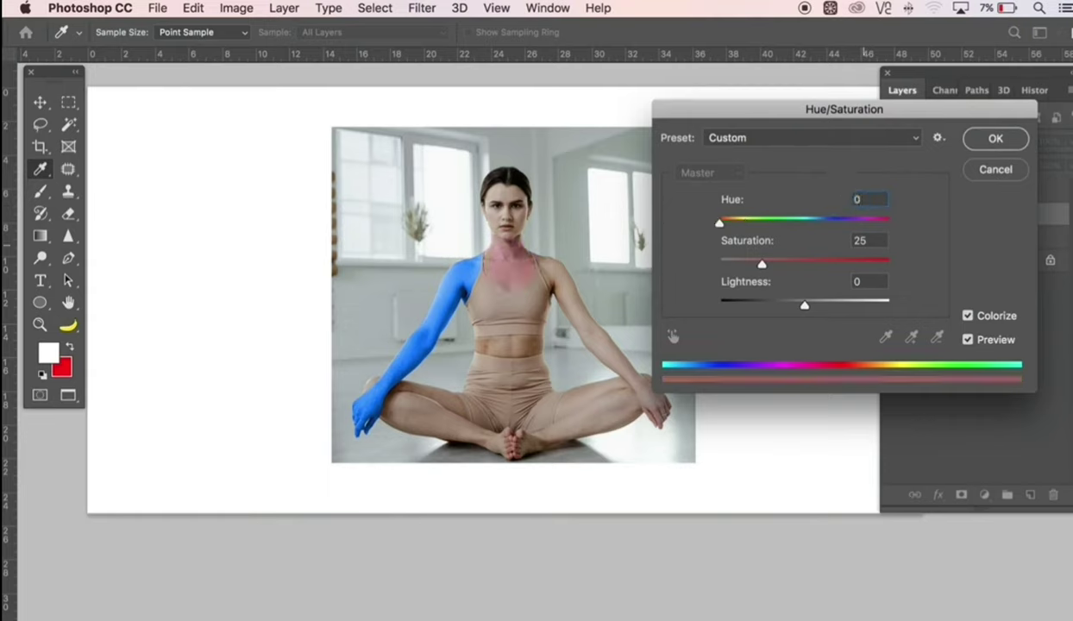
left_click(834, 245)
type("63")
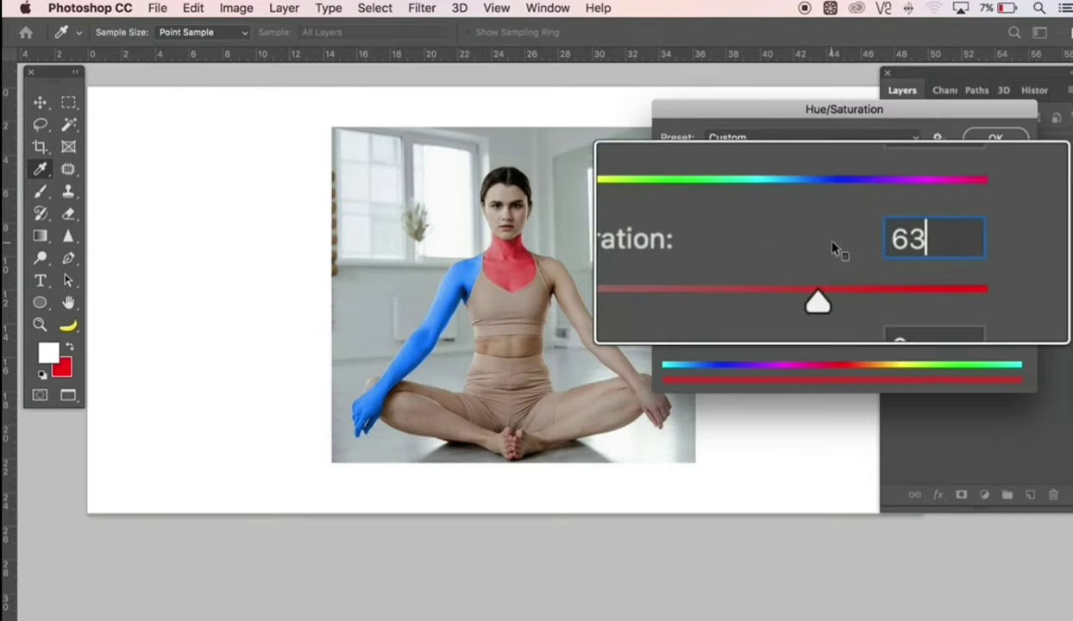
key("alt")
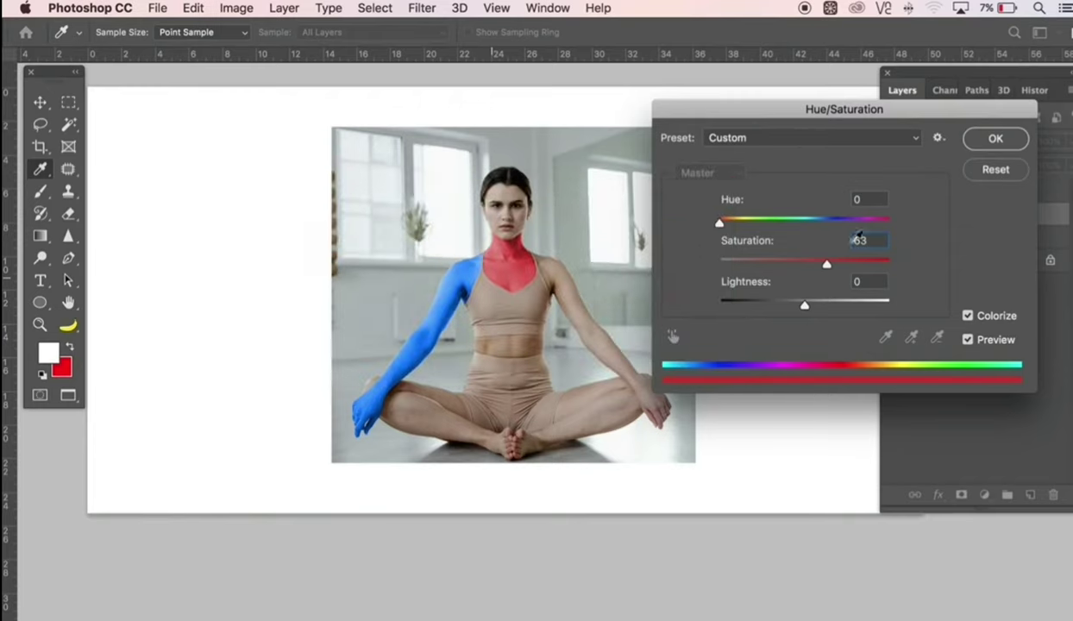
left_click(992, 140)
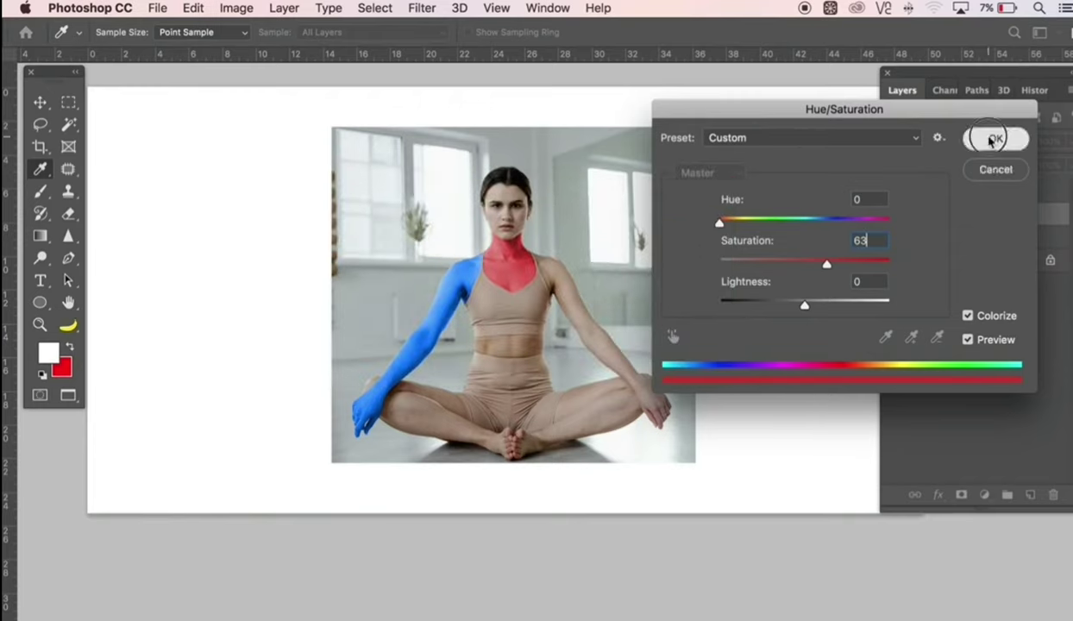
key("p")
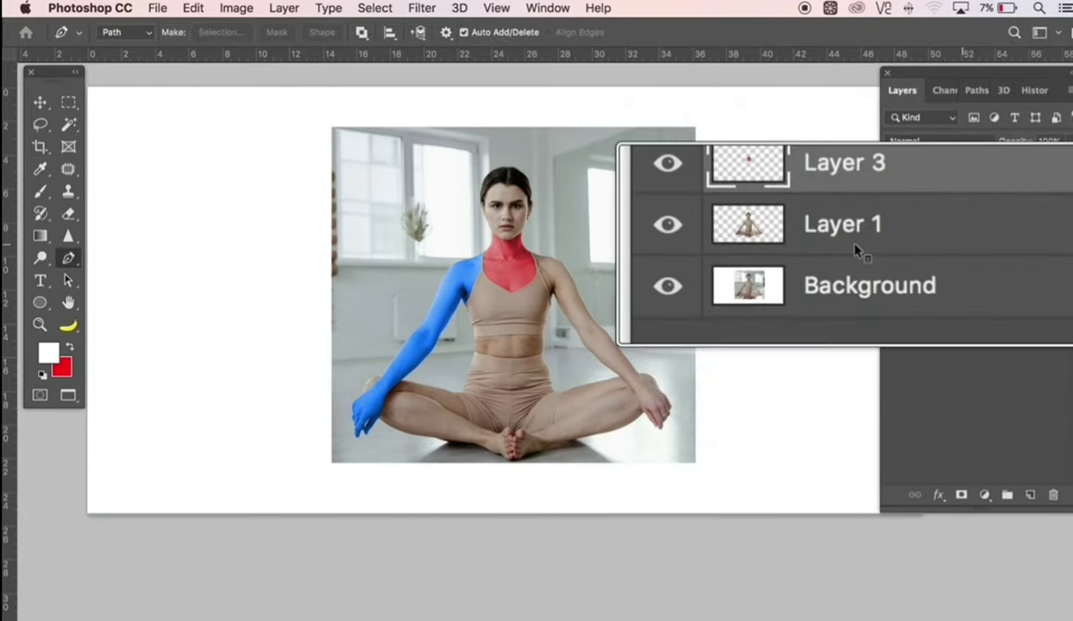
left_click(964, 244)
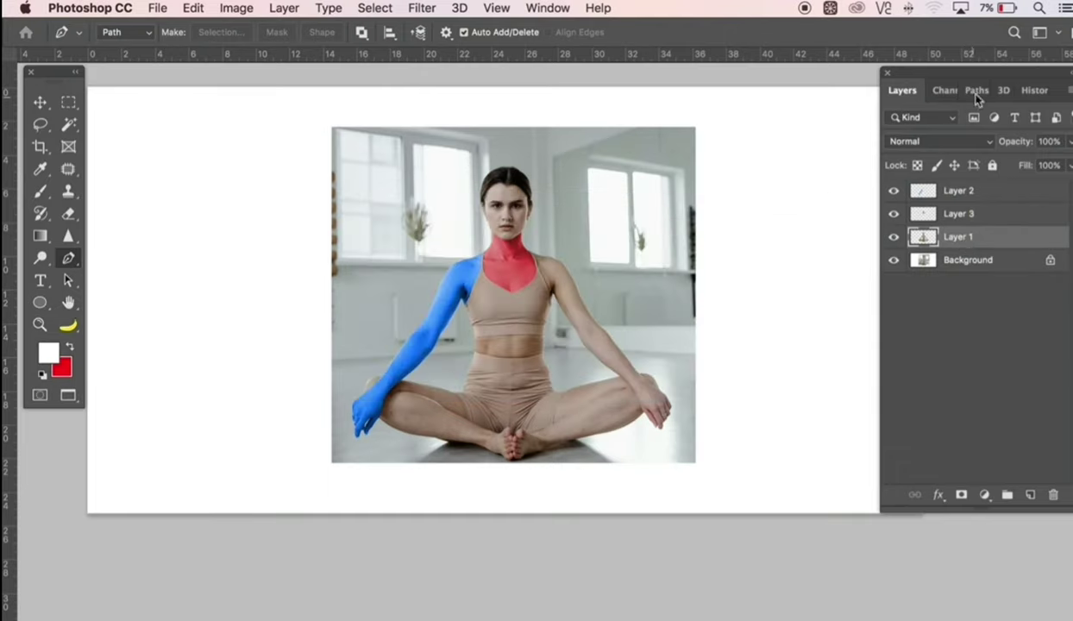
left_click(977, 91)
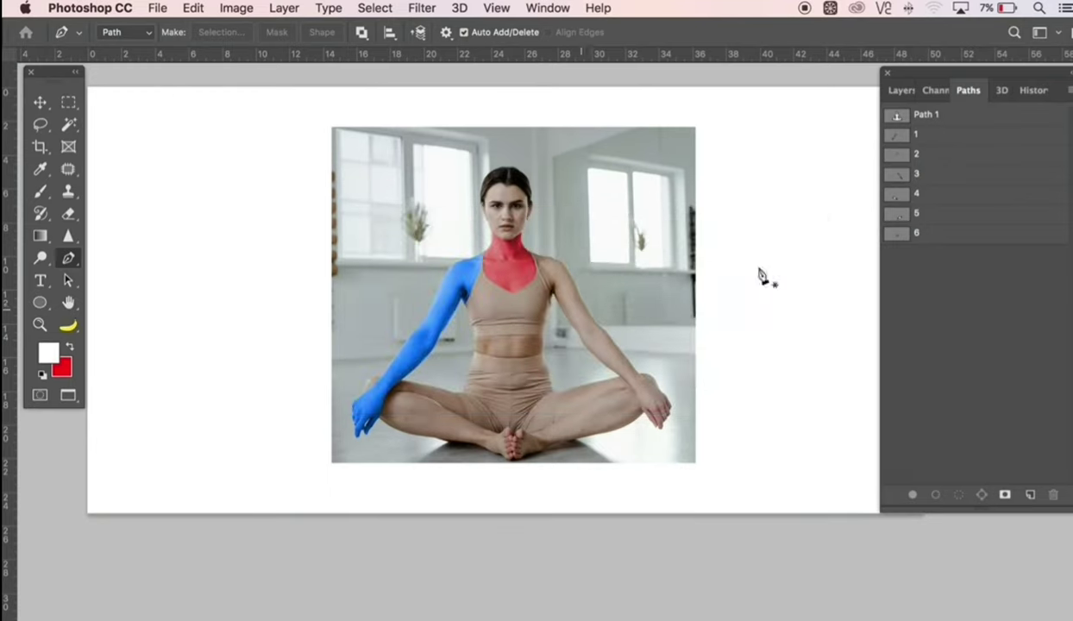
Step: Load path 3's right-arm outline as a selection and copy-paste it onto a new Layer 4
left_click(925, 175)
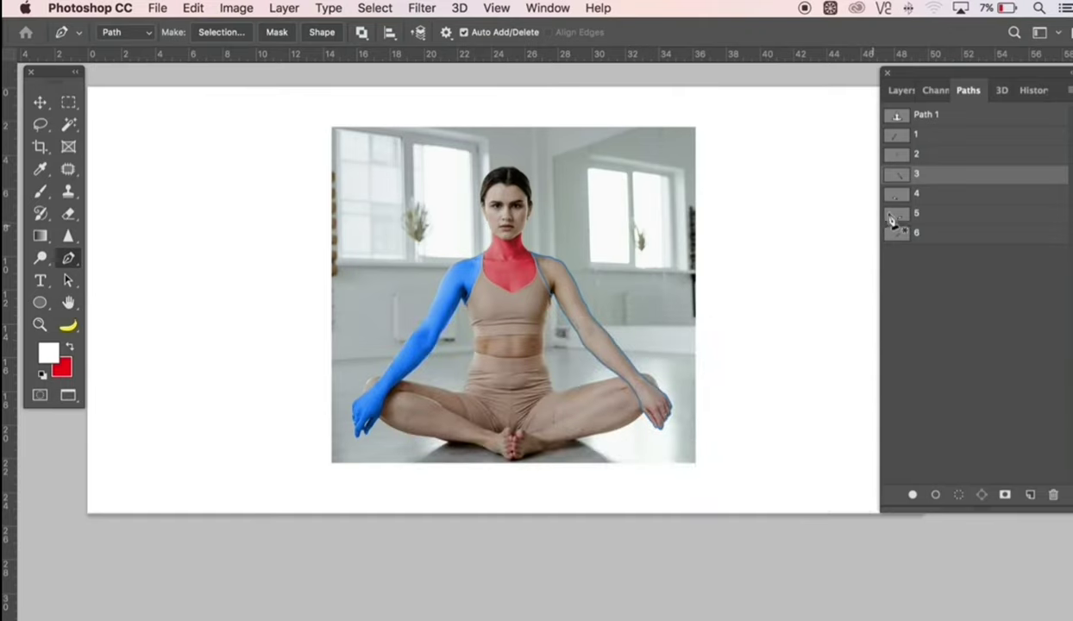
left_click_drag(891, 220, 900, 184)
left_click(897, 175, "ctrl")
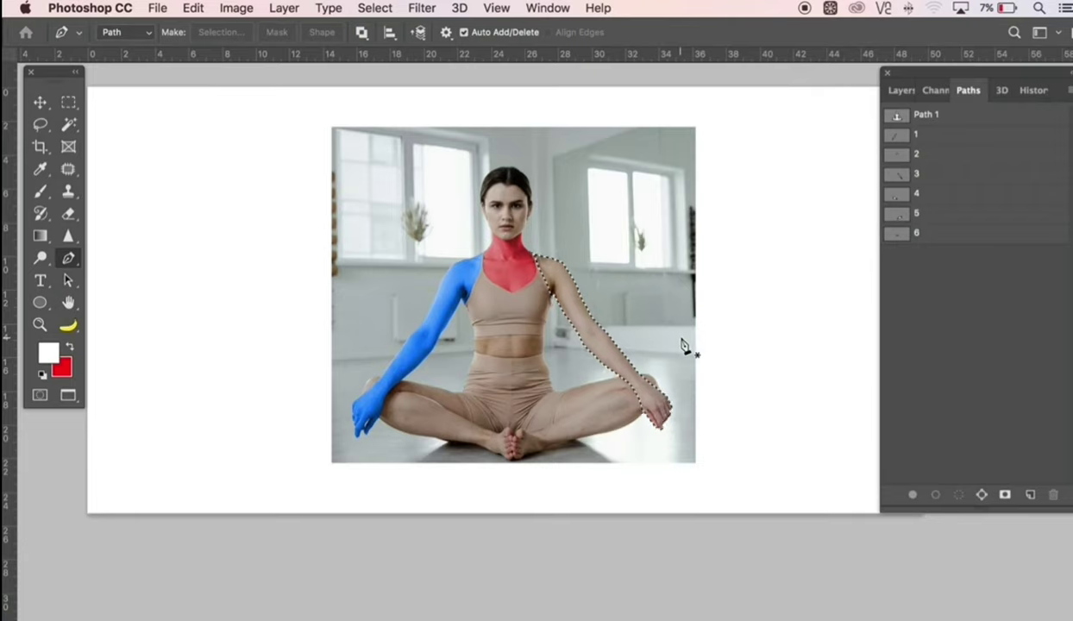
left_click(897, 92)
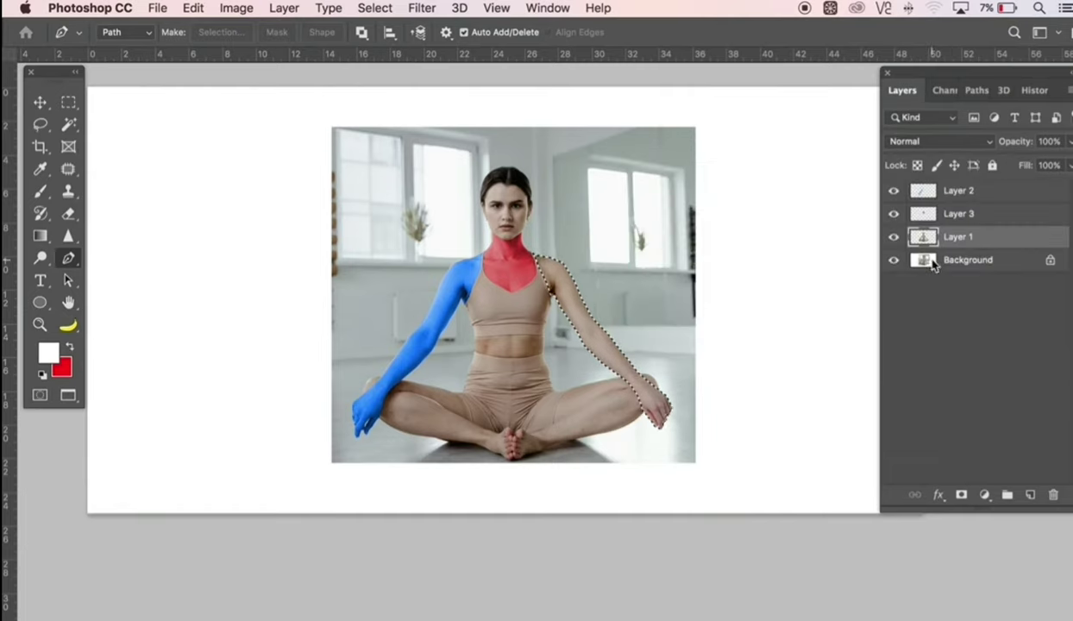
key("ctrl+c")
key("ctrl+v")
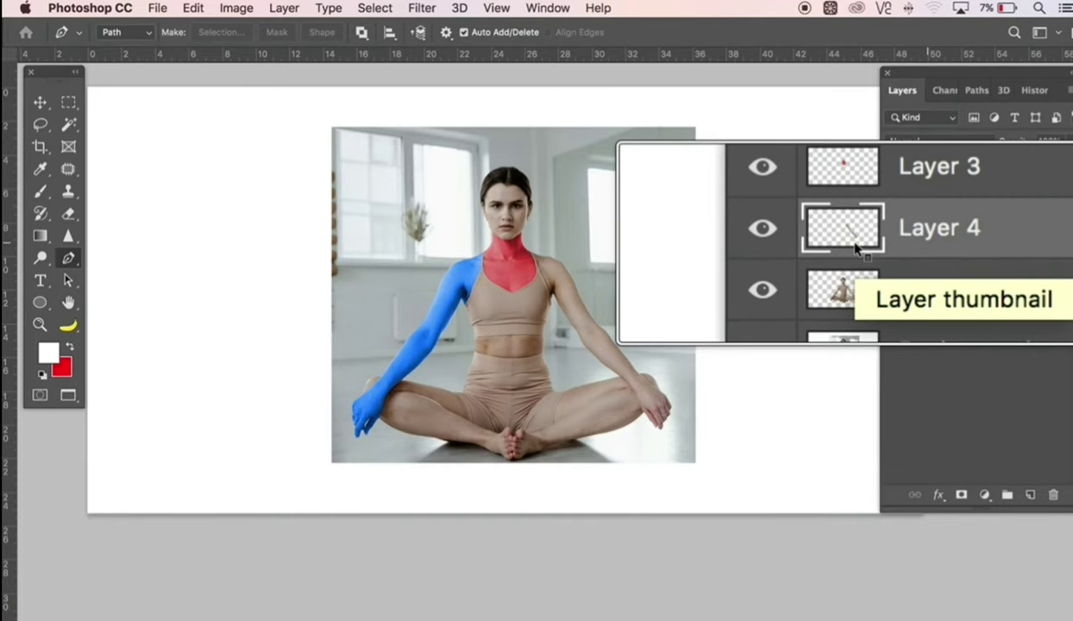
left_click(235, 10)
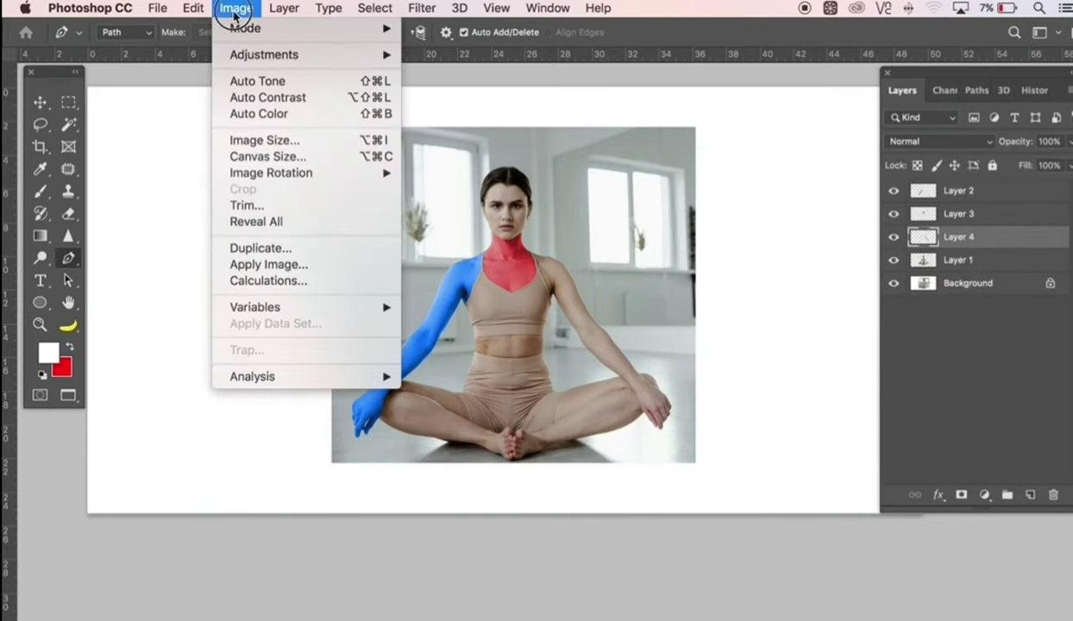
mouse_move(264, 54)
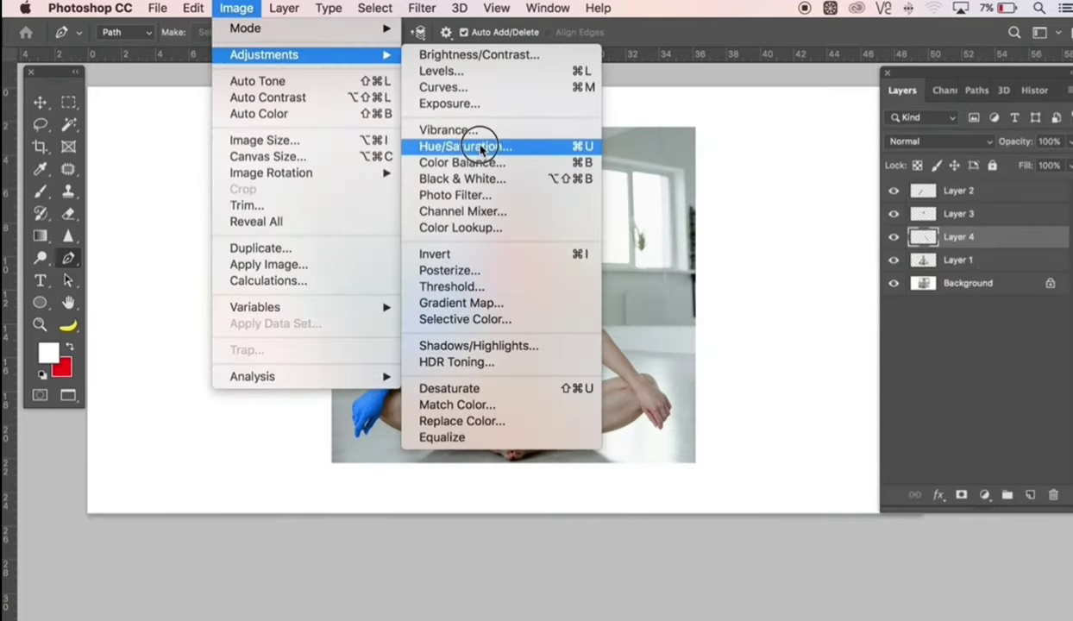
Step: Colorize the right arm on Layer 4 red with Hue 7 and Saturation 71
left_click(480, 149)
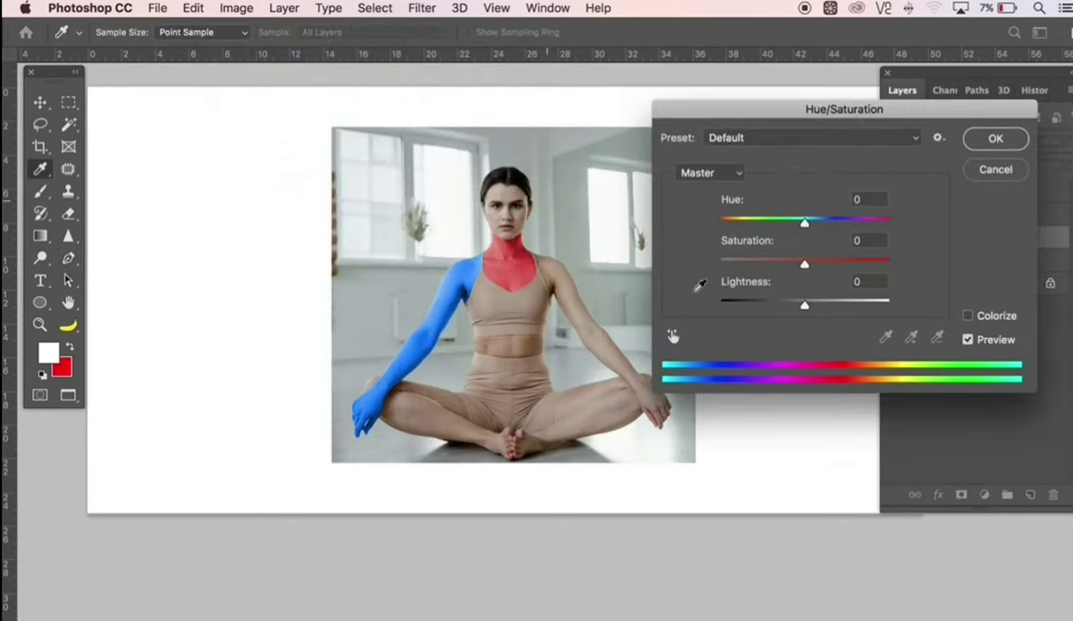
left_click(969, 316)
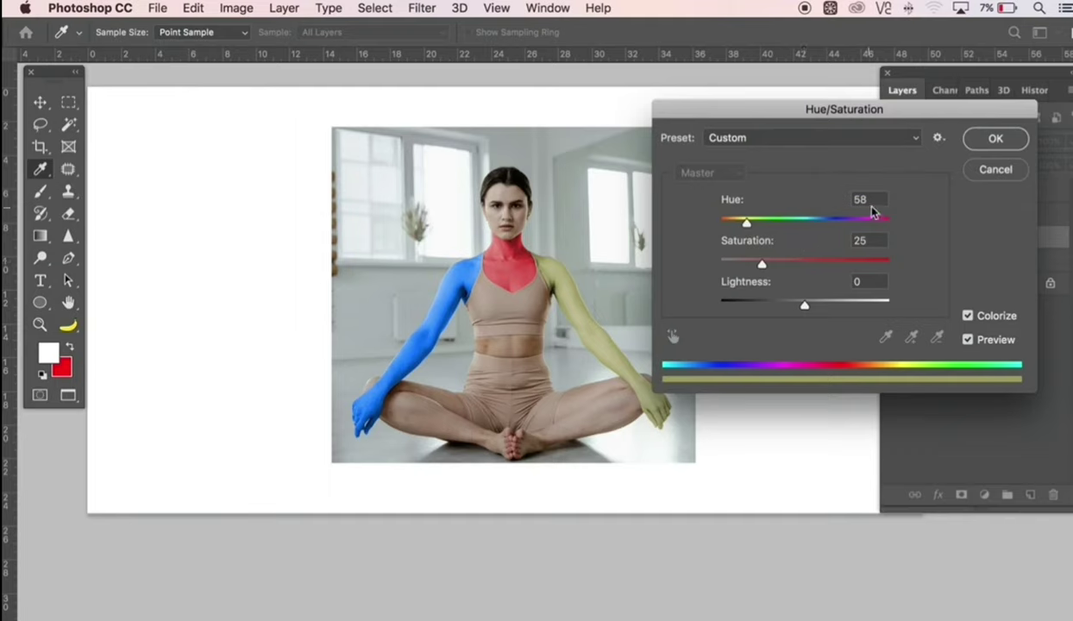
left_click_drag(869, 199, 839, 199)
type("7")
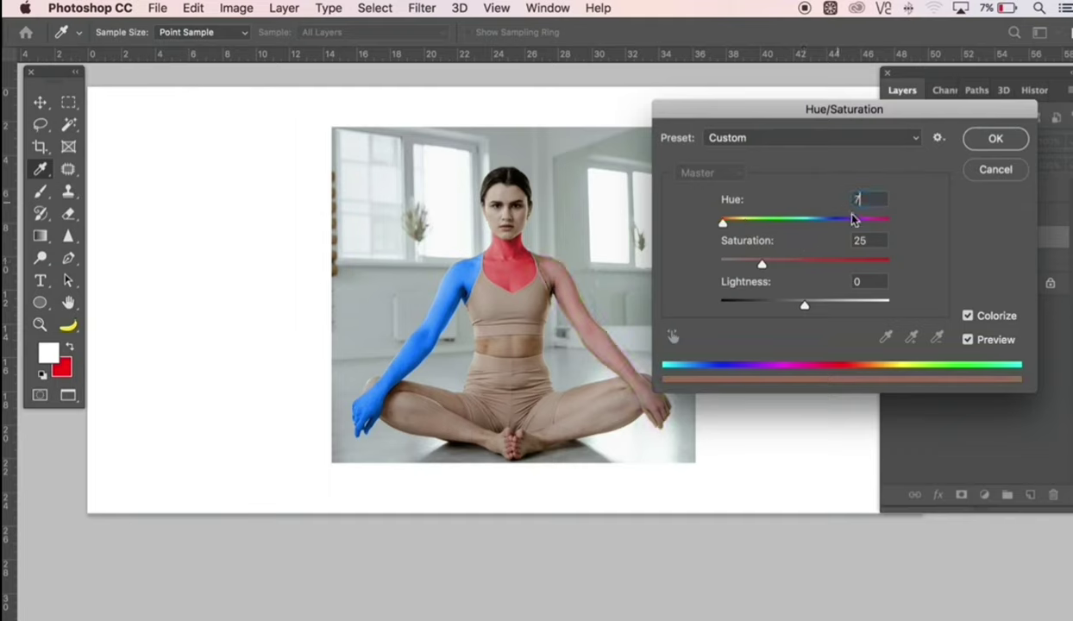
left_click(829, 240)
type("7")
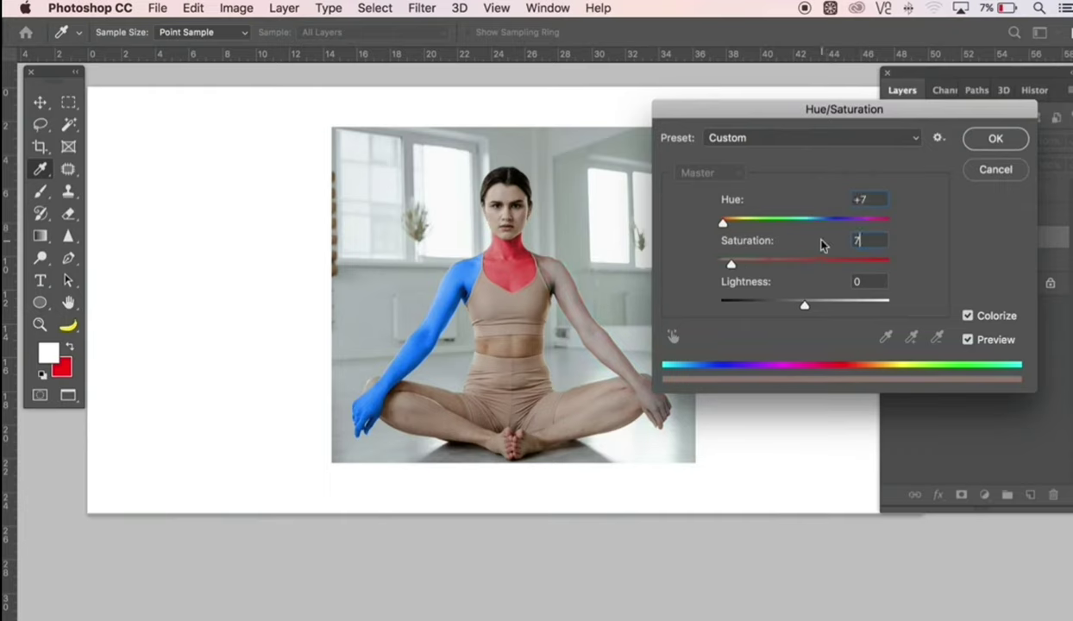
type("1")
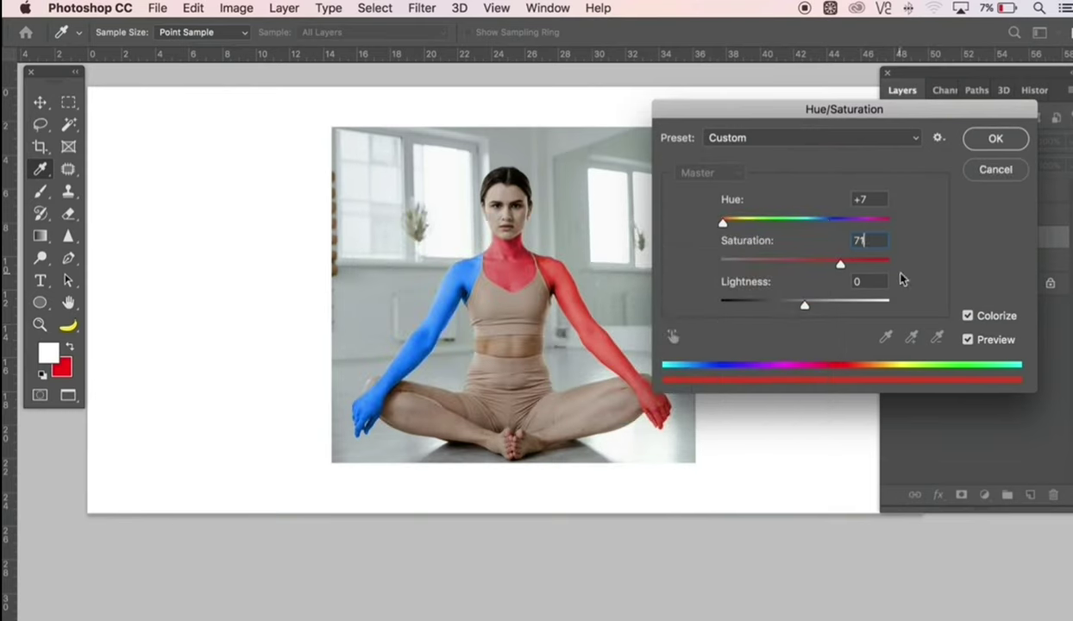
left_click(978, 145)
key("p")
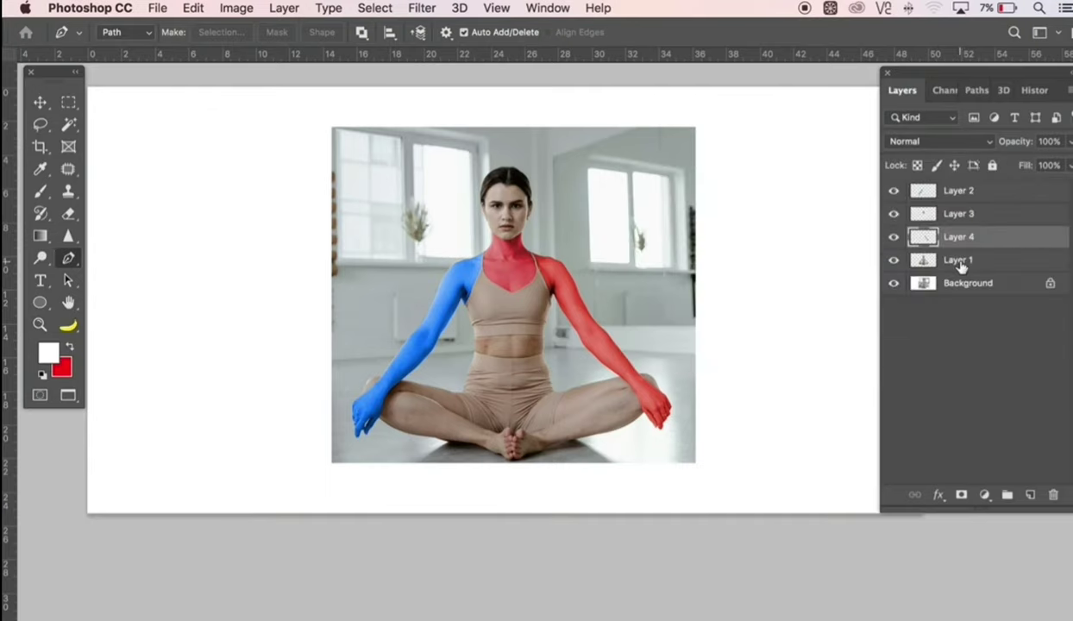
Step: With Layer 1 active, load path 6's waistband outline as a selection
left_click(961, 264)
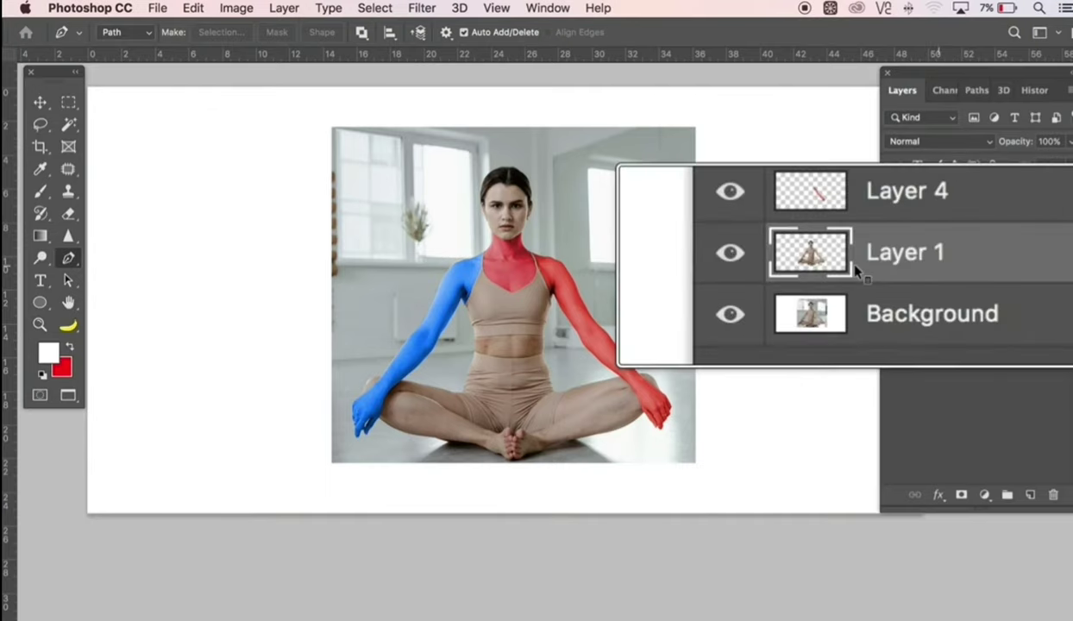
left_click(976, 93)
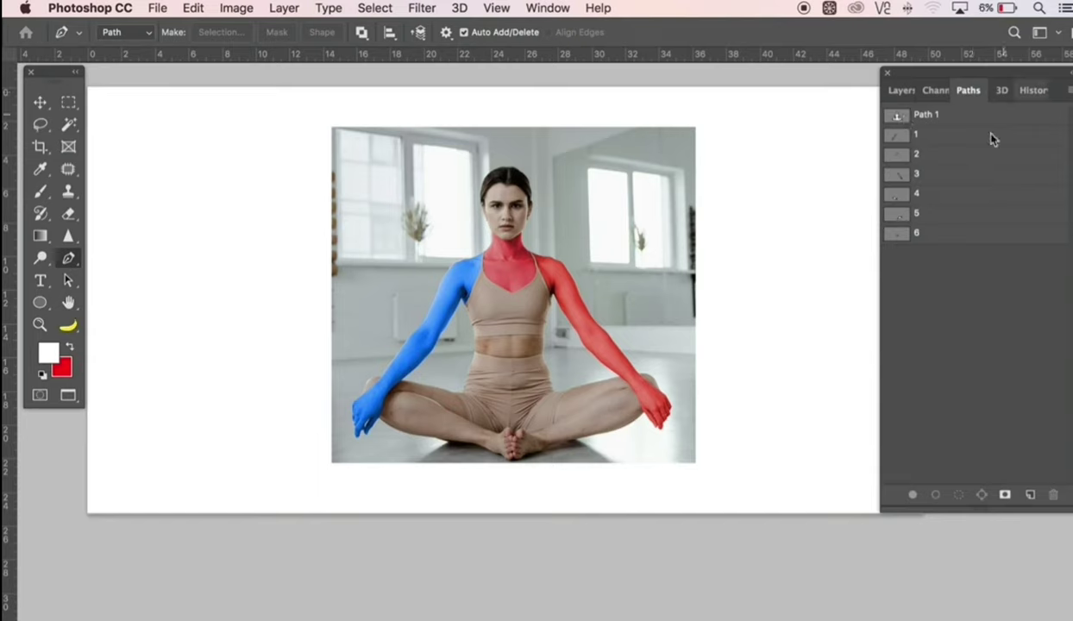
left_click(897, 174)
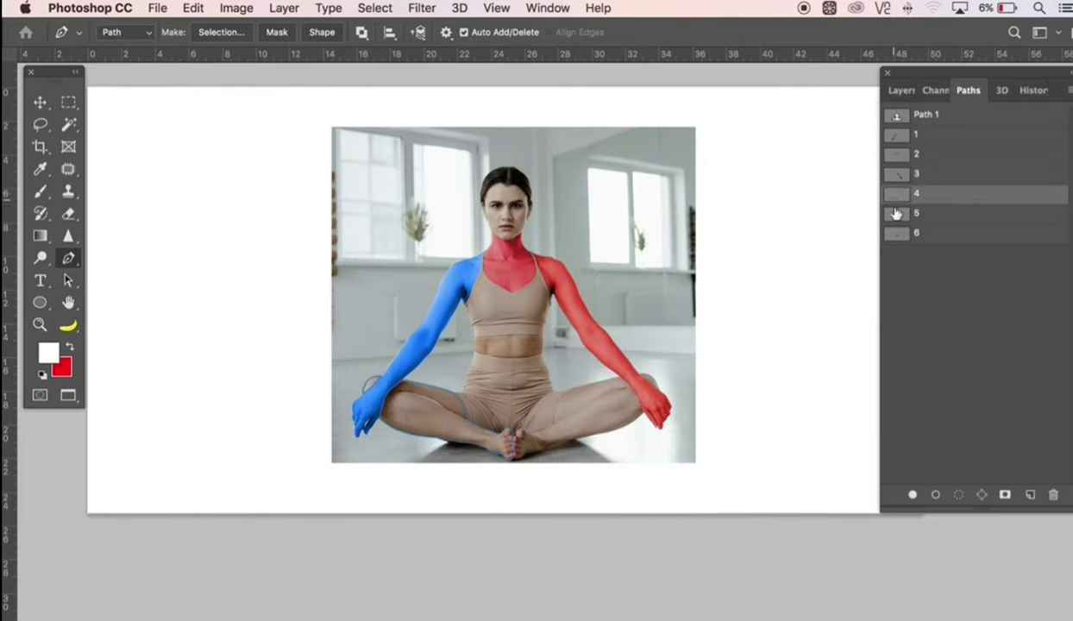
left_click(896, 218)
left_click(899, 233)
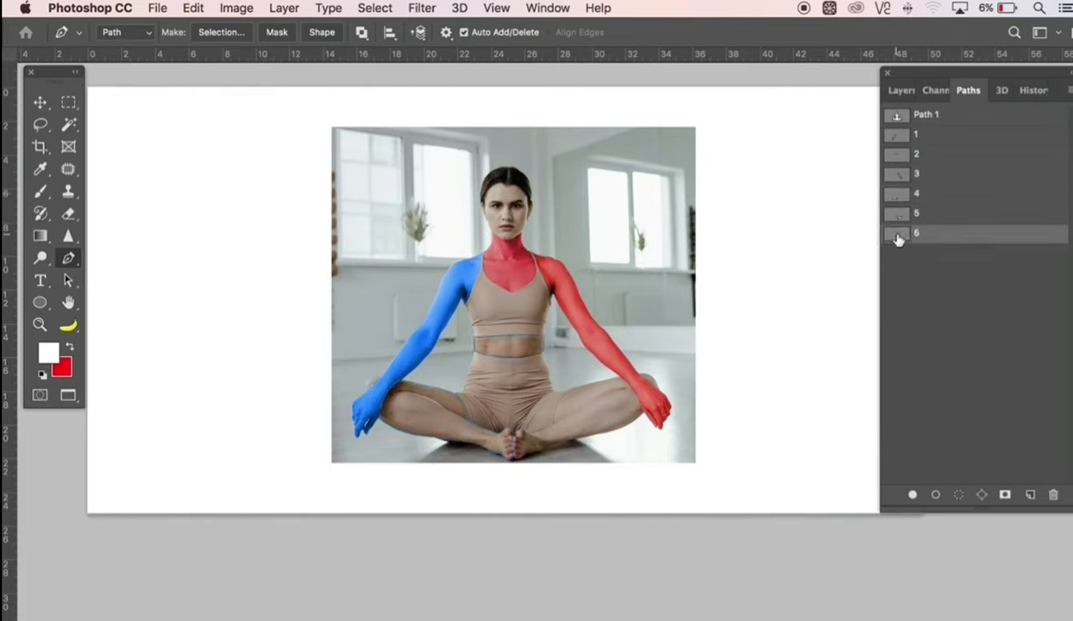
left_click(900, 234, "super")
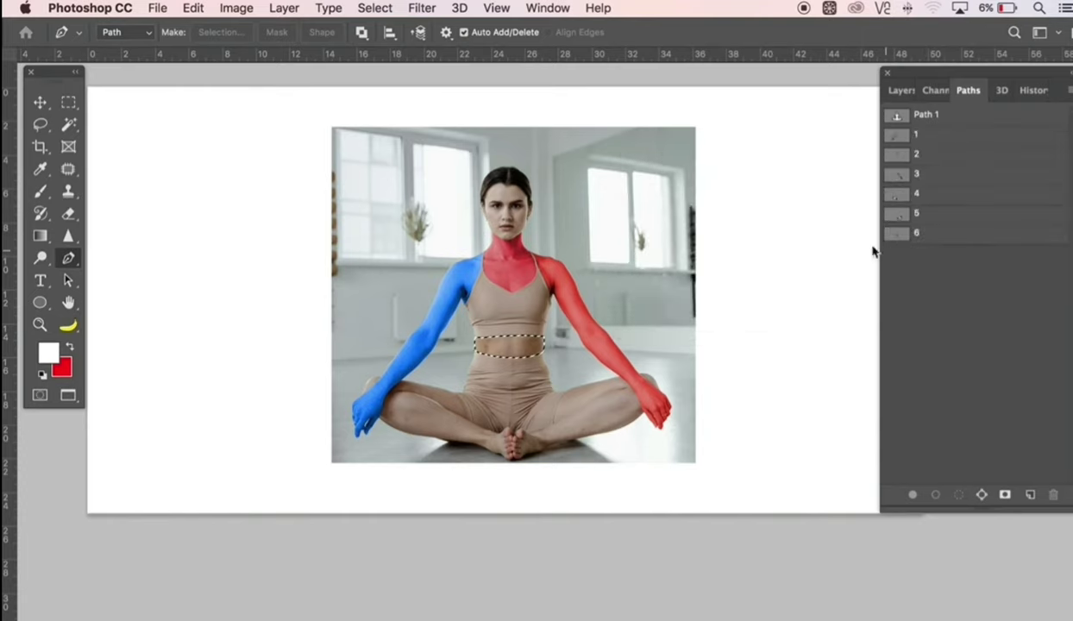
left_click(901, 90)
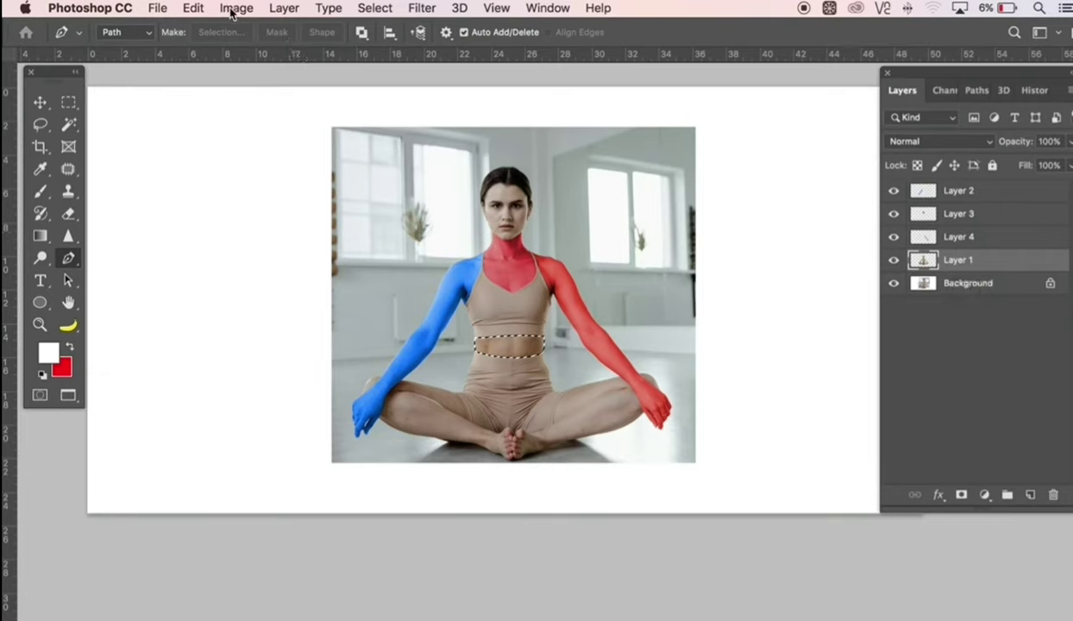
Step: Copy the waistband onto Layer 5 and colorize it olive-yellow at Hue 58, Saturation 25
key("ctrl+c")
key("ctrl+v")
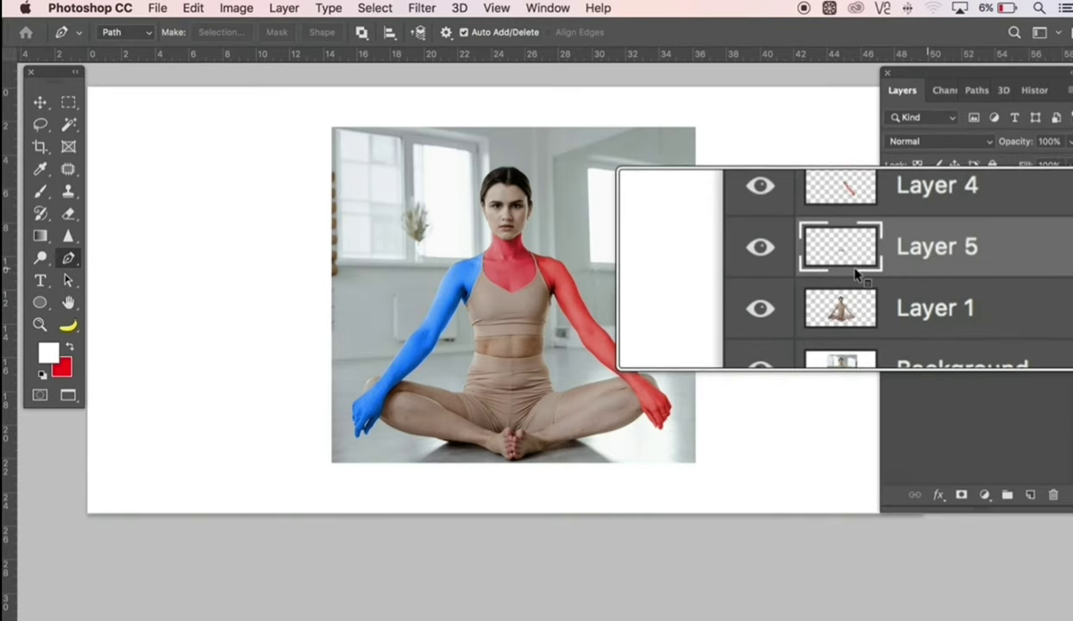
left_click(235, 7)
mouse_move(264, 54)
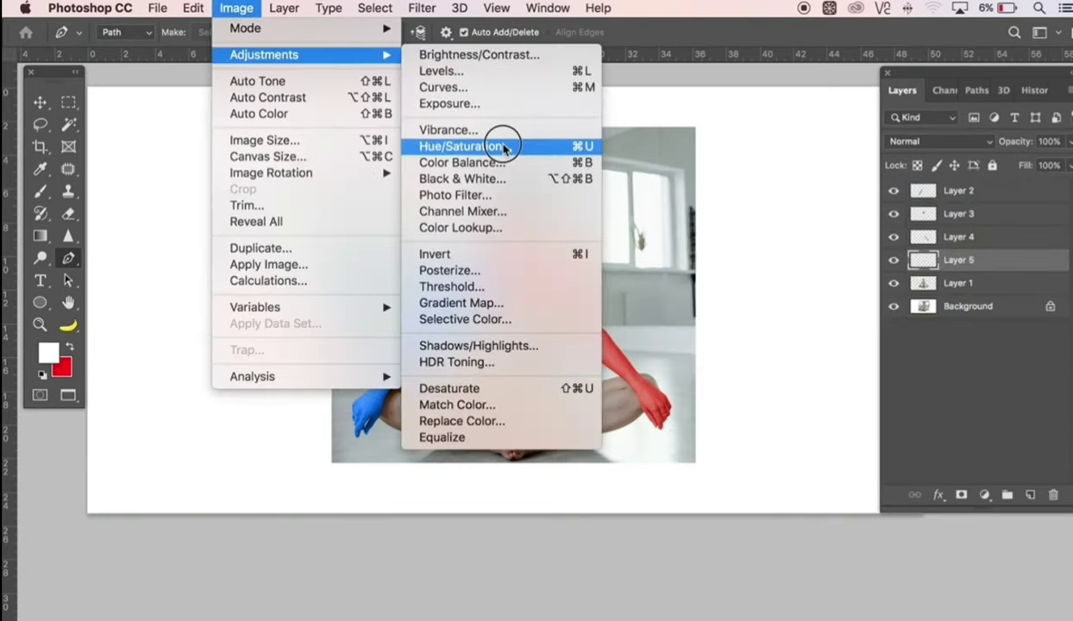
left_click(503, 145)
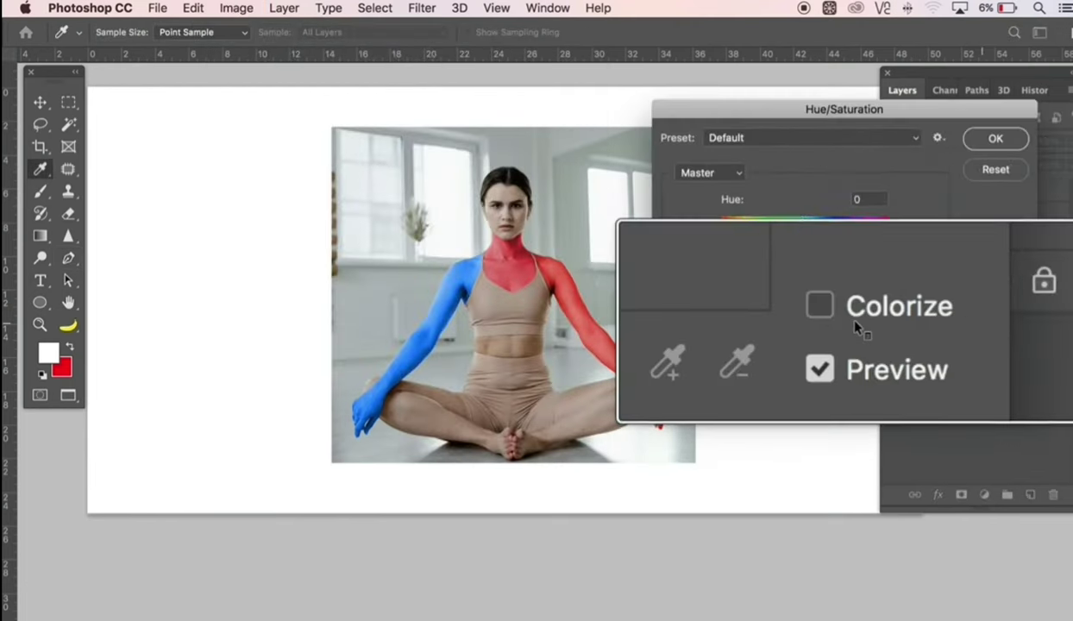
left_click(968, 315)
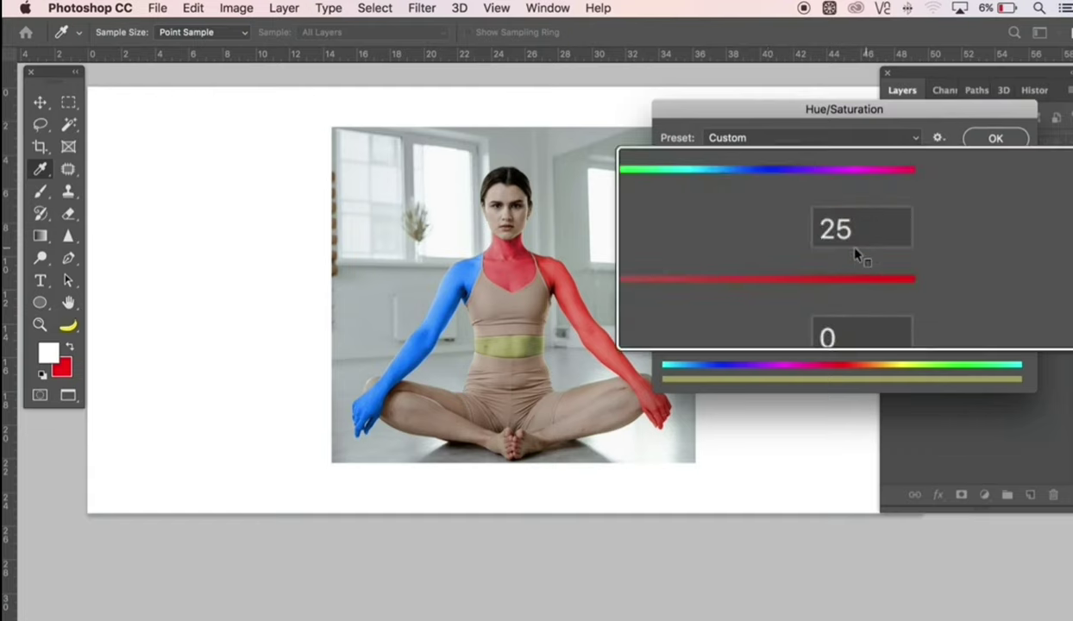
left_click(992, 140)
key("p")
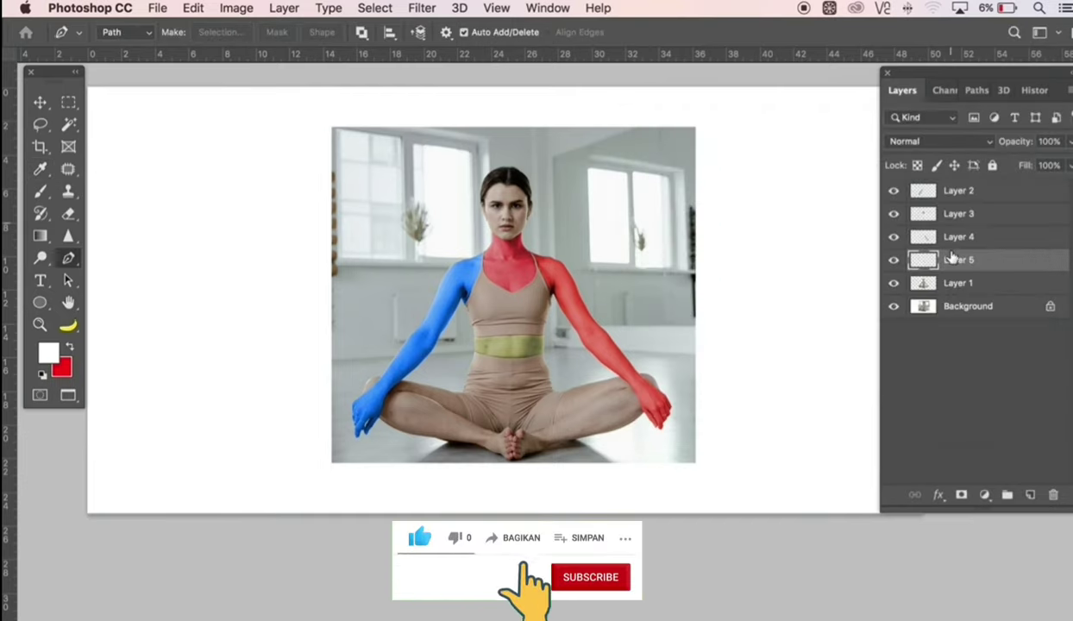
Step: On Layer 1, load path 5's right-leg outline as a selection
left_click(940, 284)
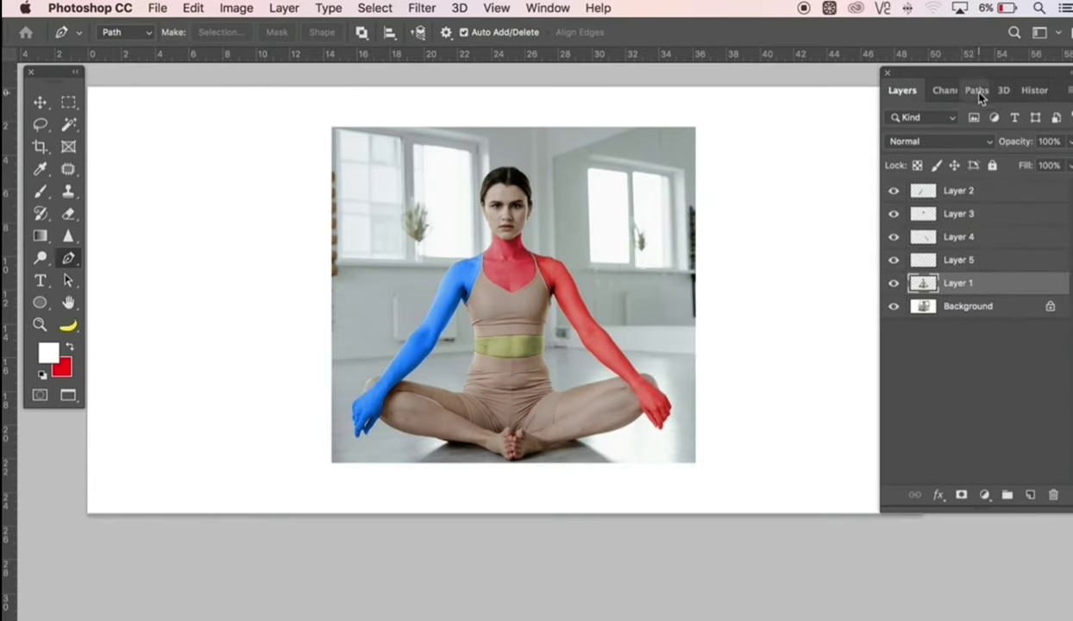
left_click(979, 93)
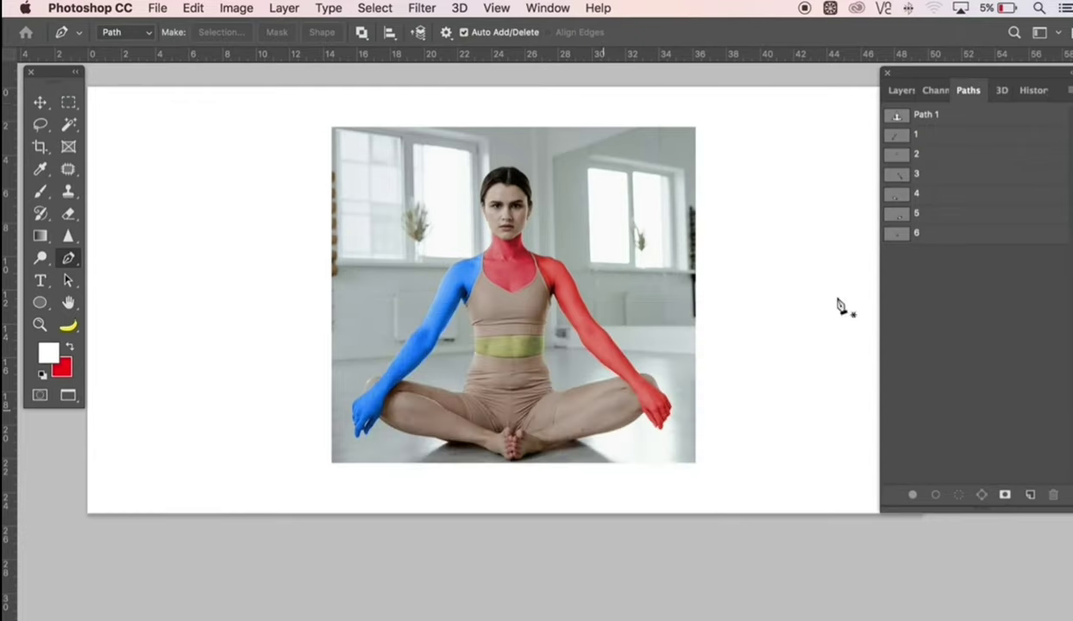
left_click(939, 220)
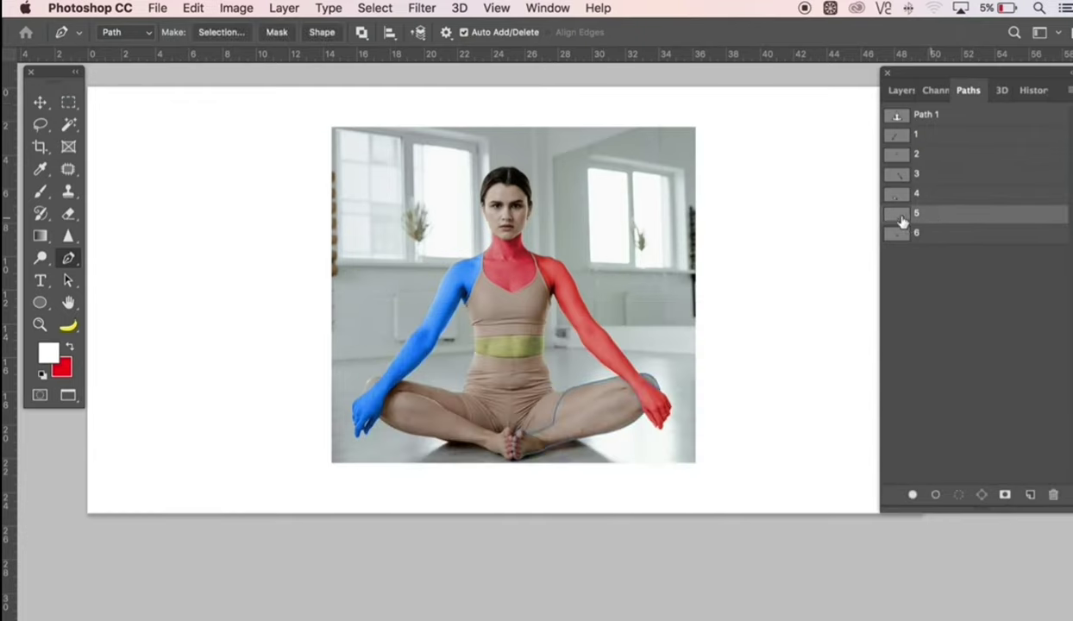
left_click(899, 216, "ctrl")
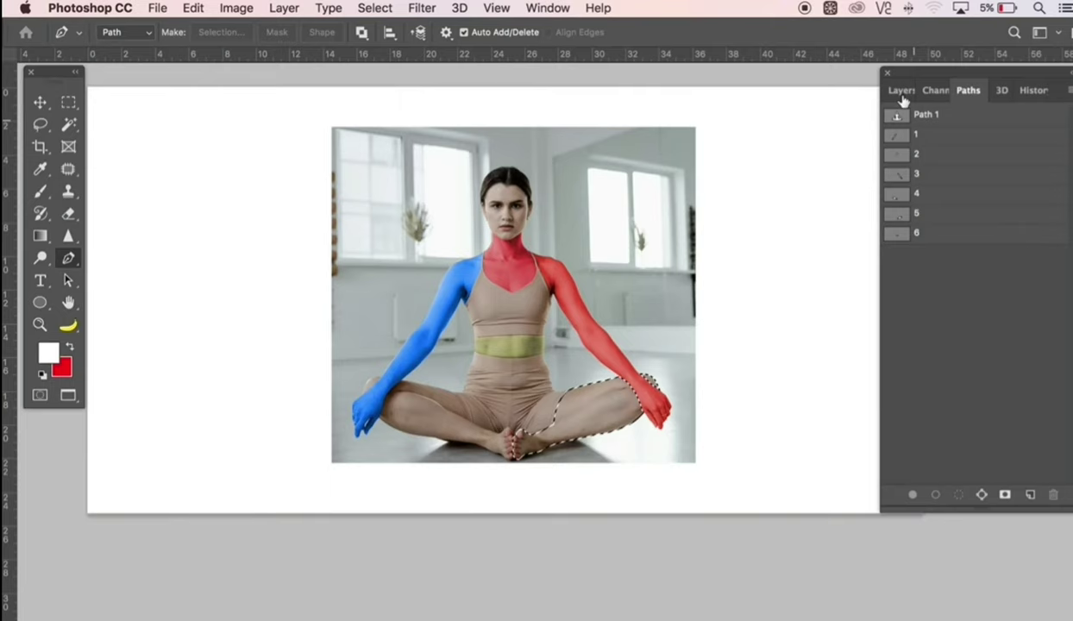
left_click(901, 92)
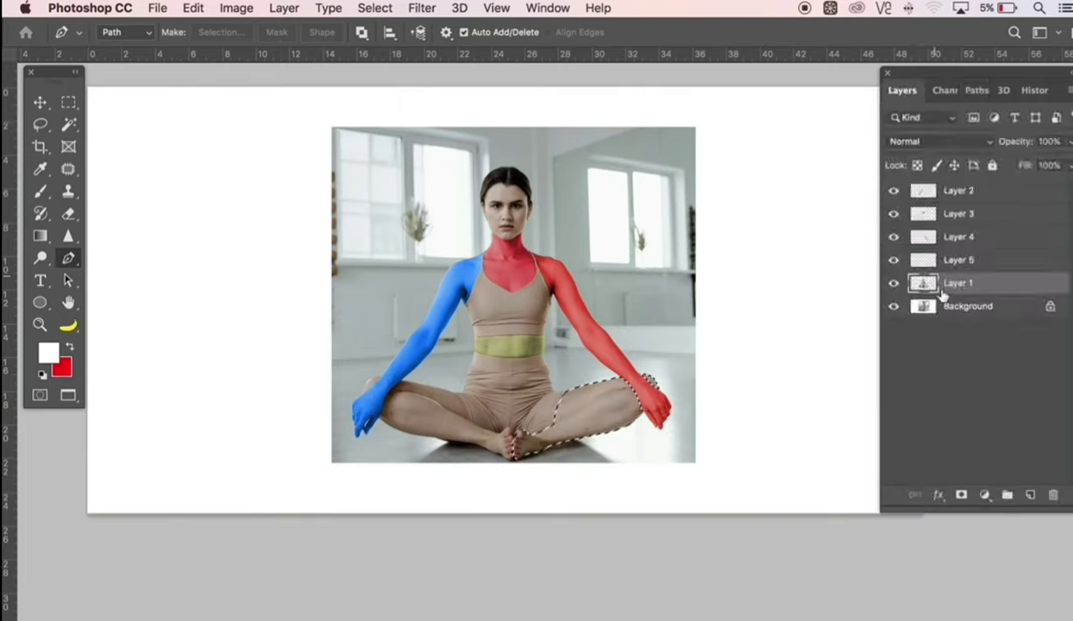
Step: Copy the selected right leg onto its own new Layer 6
key("ctrl+c")
key("ctrl+v")
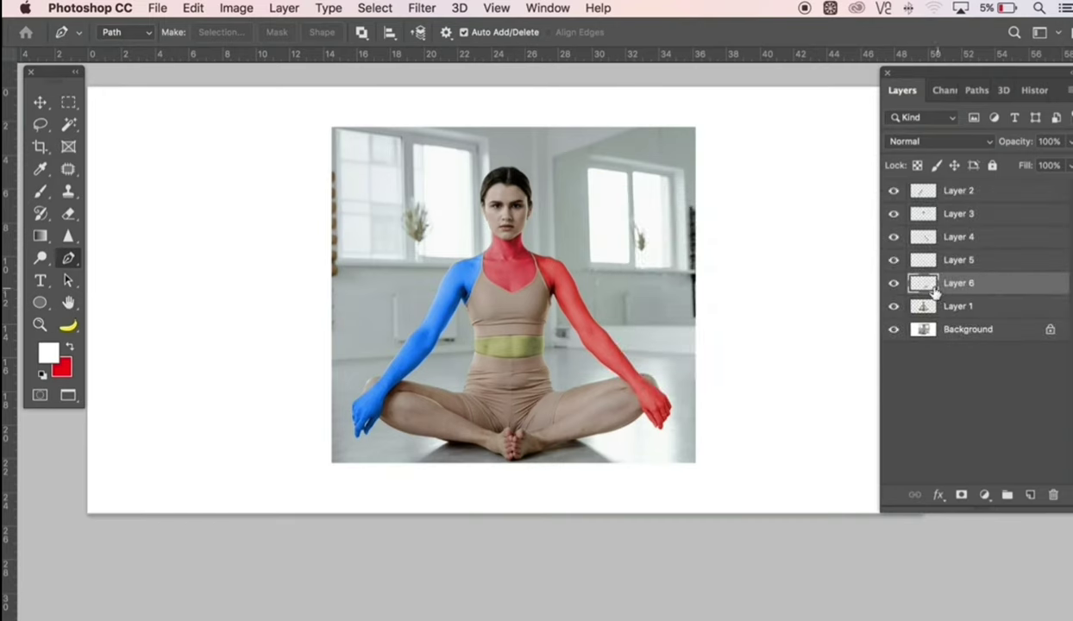
left_click(238, 8)
mouse_move(264, 55)
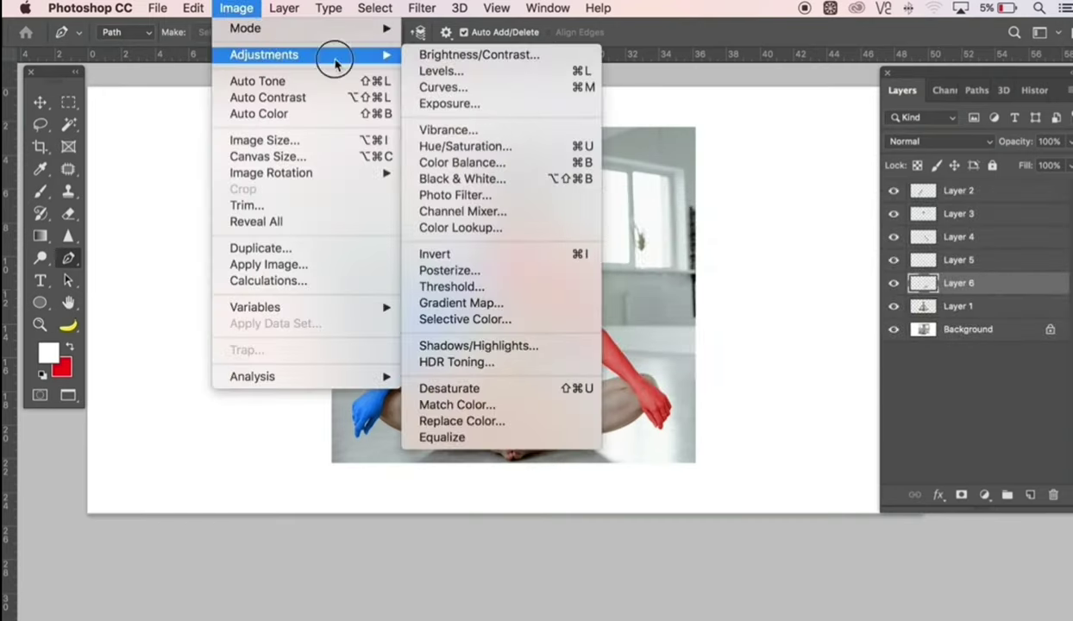
left_click(495, 151)
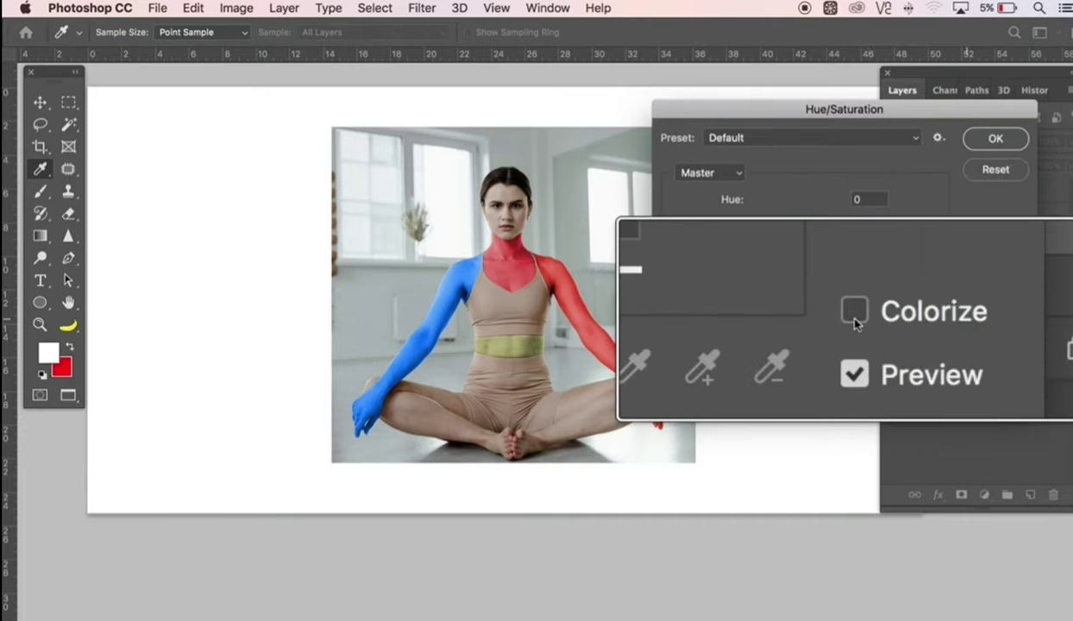
Step: Colorize the right leg green with Hue 124 and Saturation 37
left_click(968, 315)
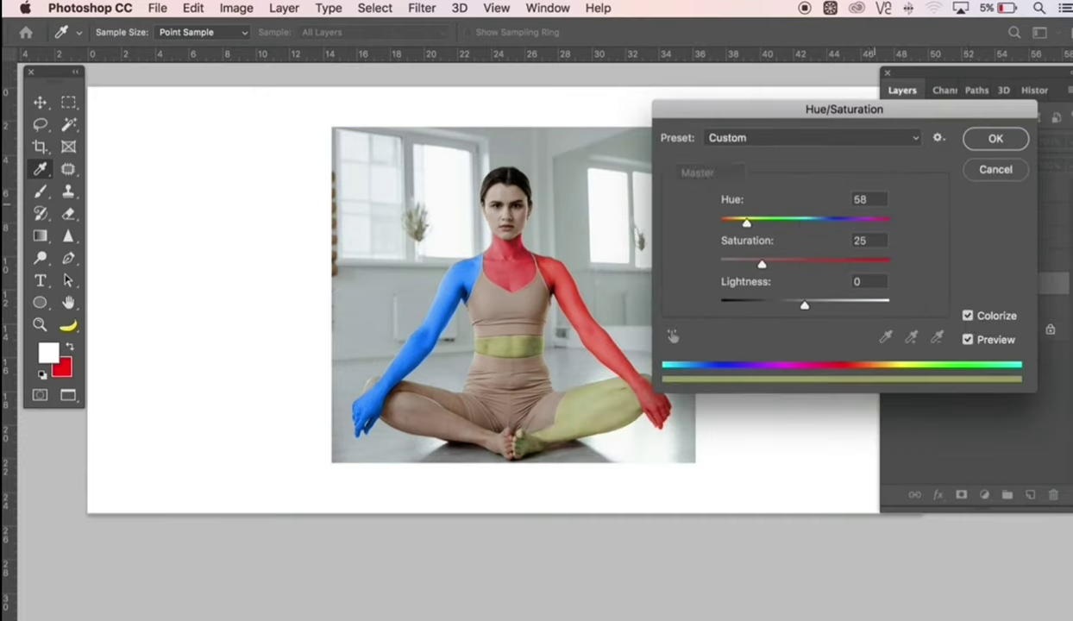
left_click(847, 199)
type("12")
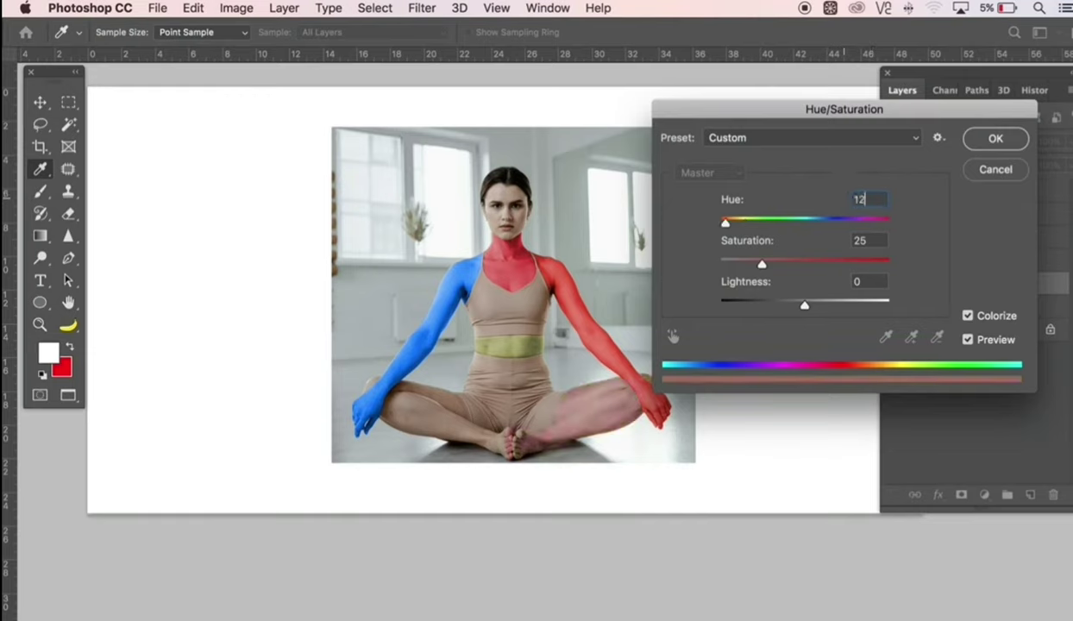
type("4")
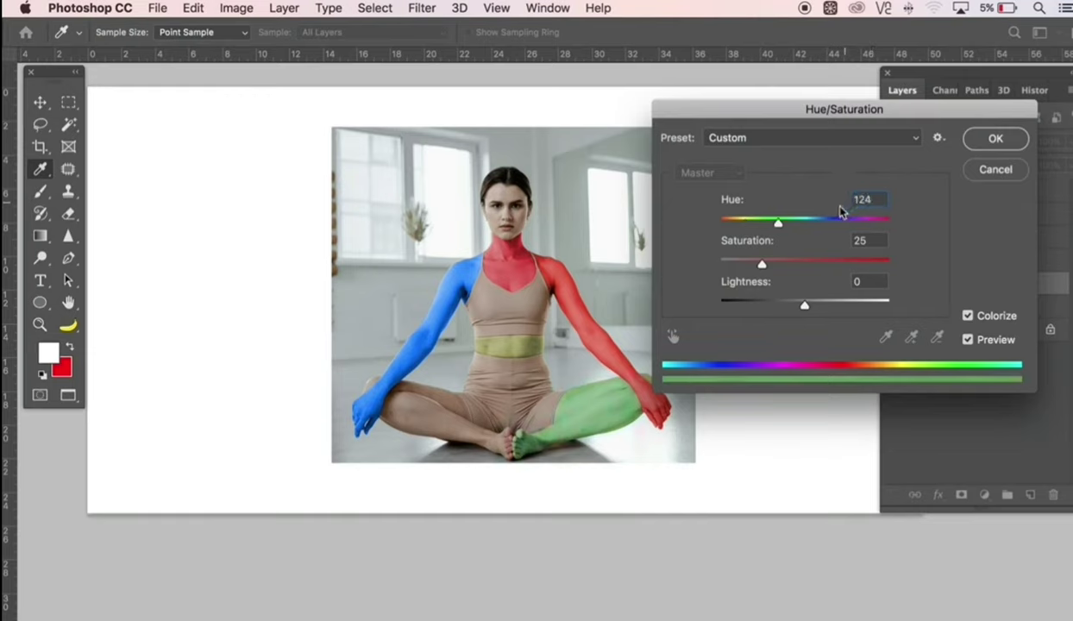
key("alt")
key("Tab")
type("37")
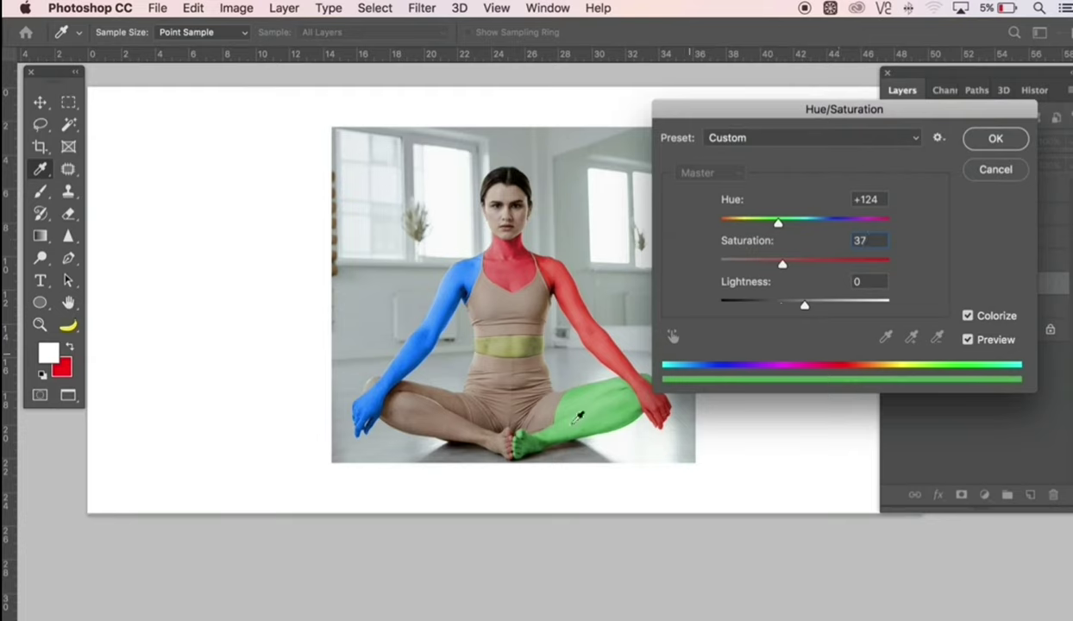
key("alt")
left_click(975, 140)
key("p")
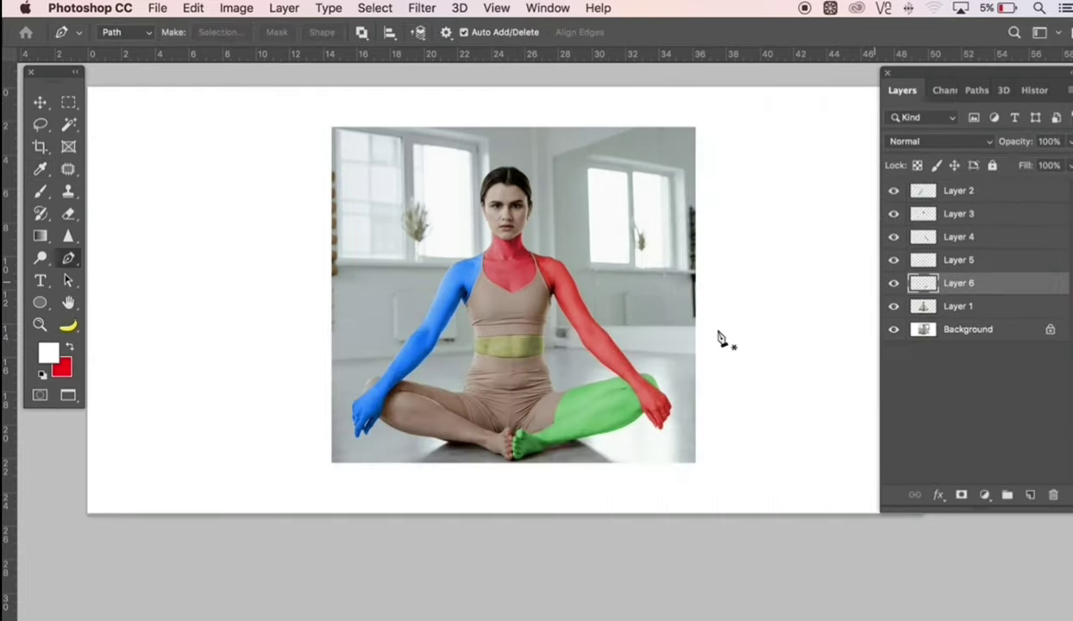
Step: Load path 4 as a selection and copy the left leg from Layer 1 onto new Layer 7
key("v")
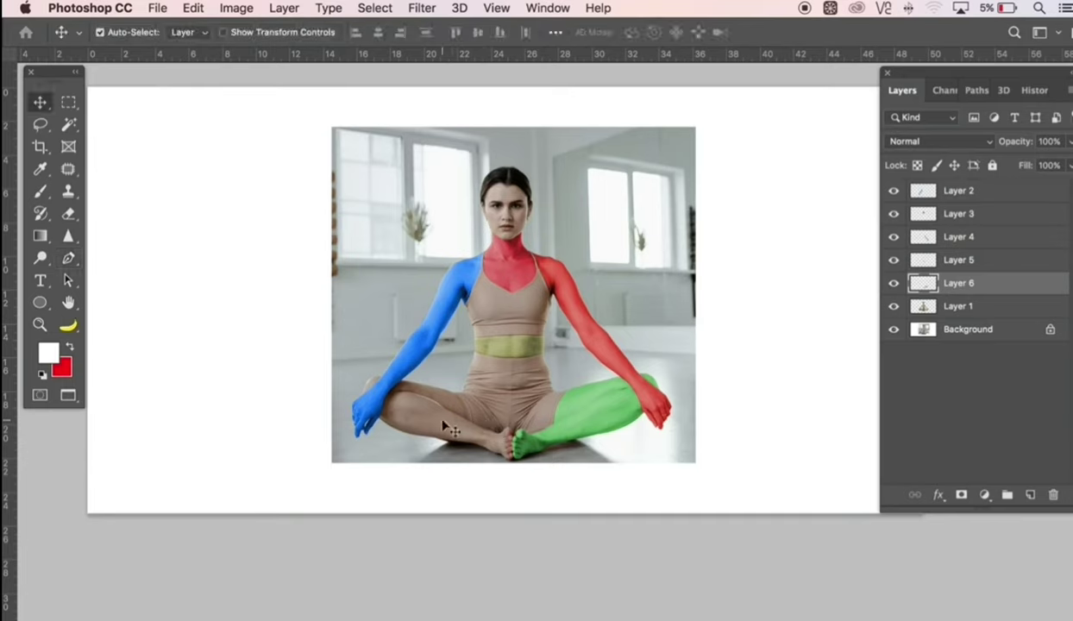
left_click(971, 92)
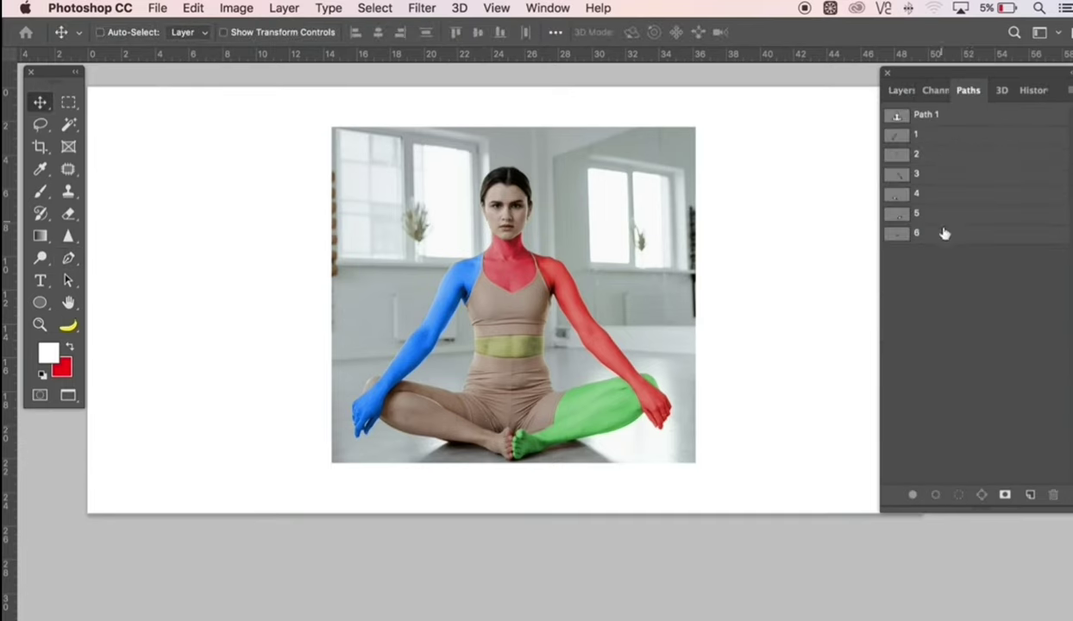
left_click(898, 200, "ctrl")
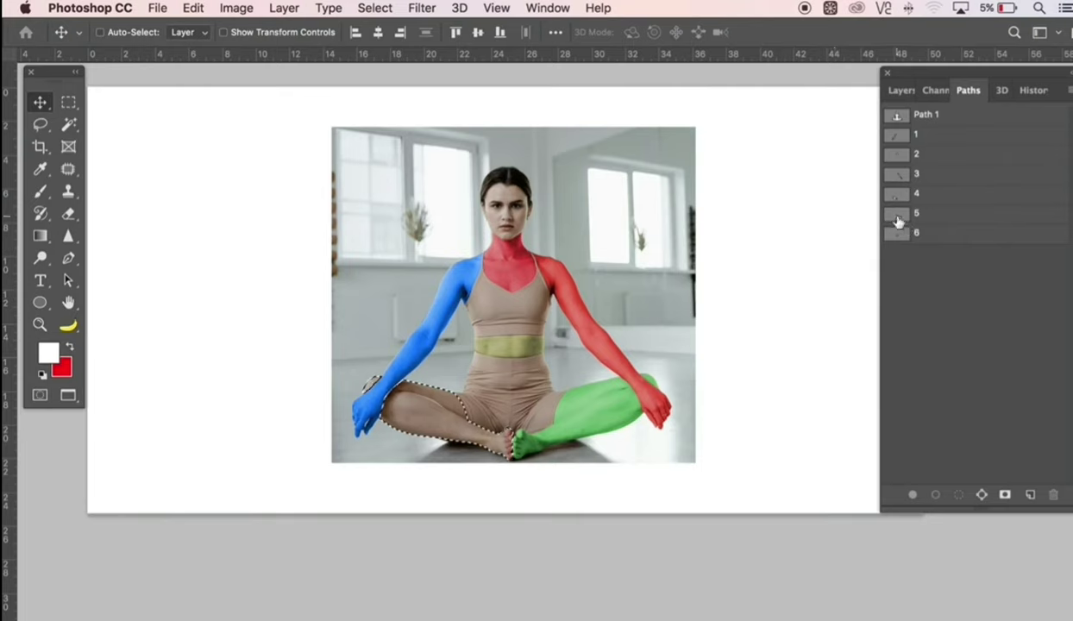
left_click(902, 93)
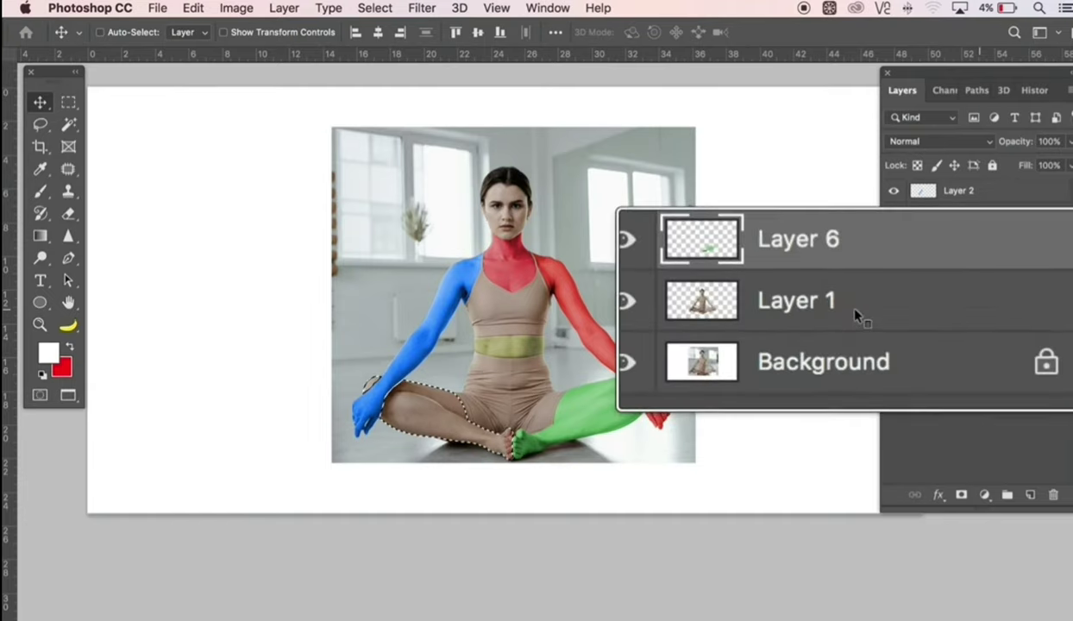
left_click(980, 302)
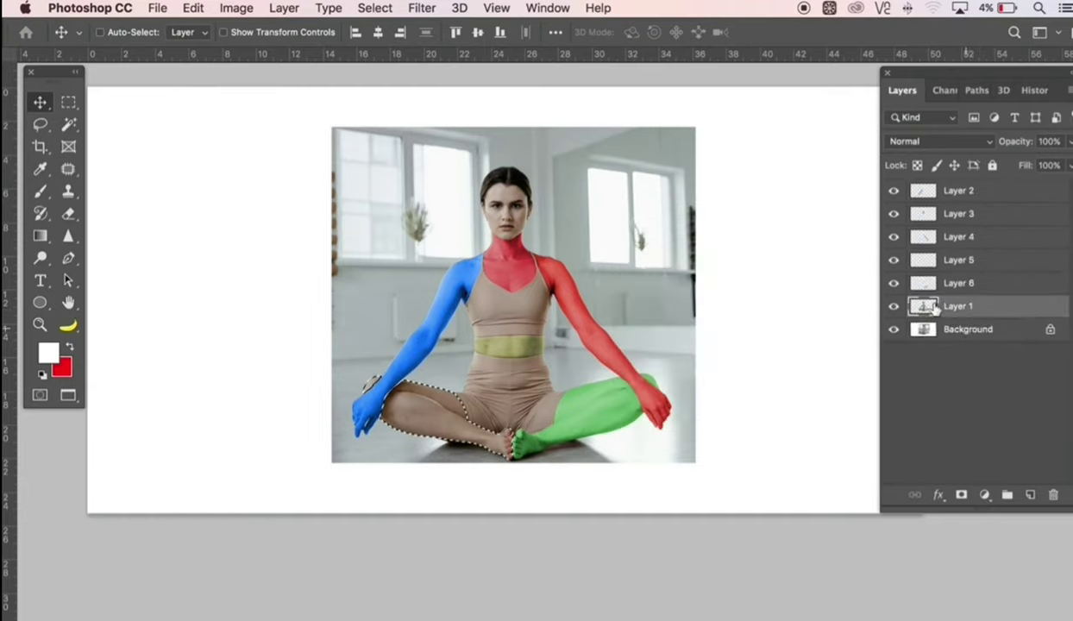
key("super+c")
key("super+v")
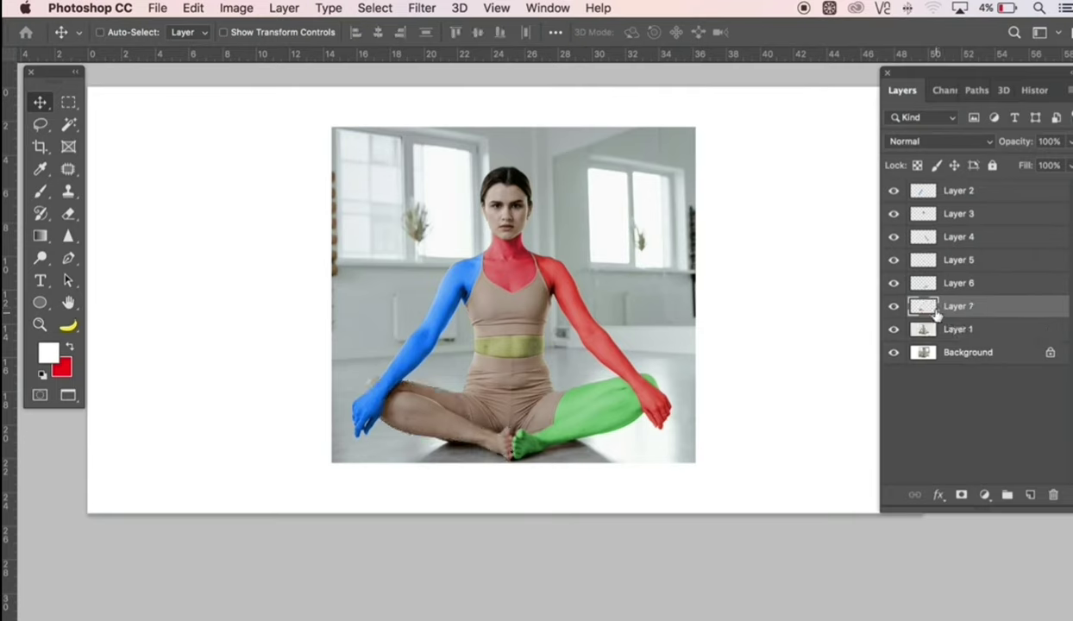
Step: Colorize the left leg on Layer 7 purple with Hue 281 and Saturation 82
left_click(246, 11)
mouse_move(264, 54)
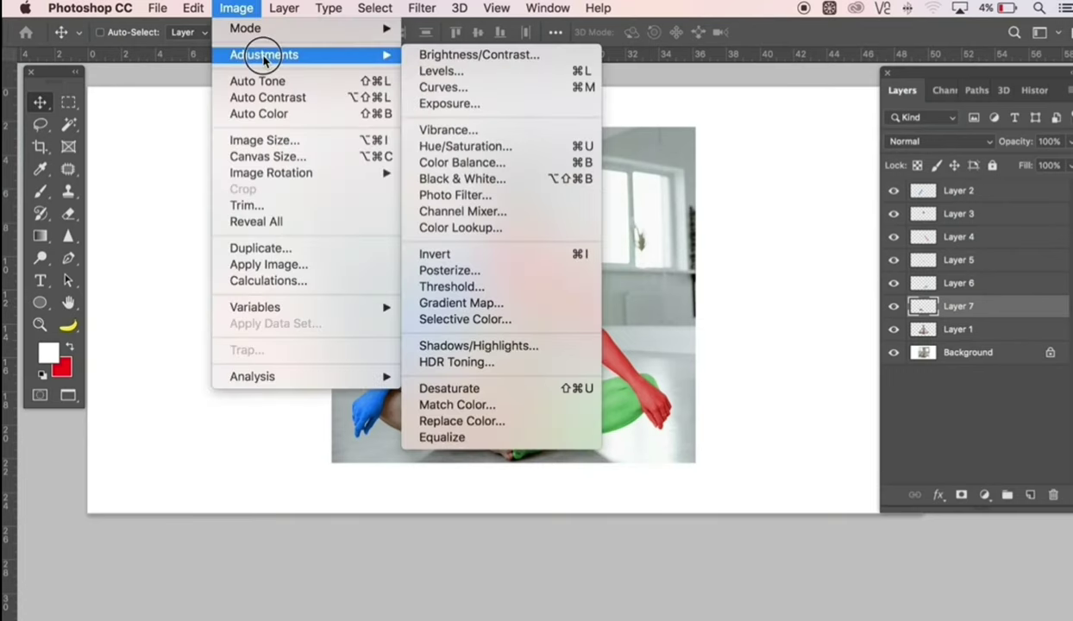
left_click(490, 147)
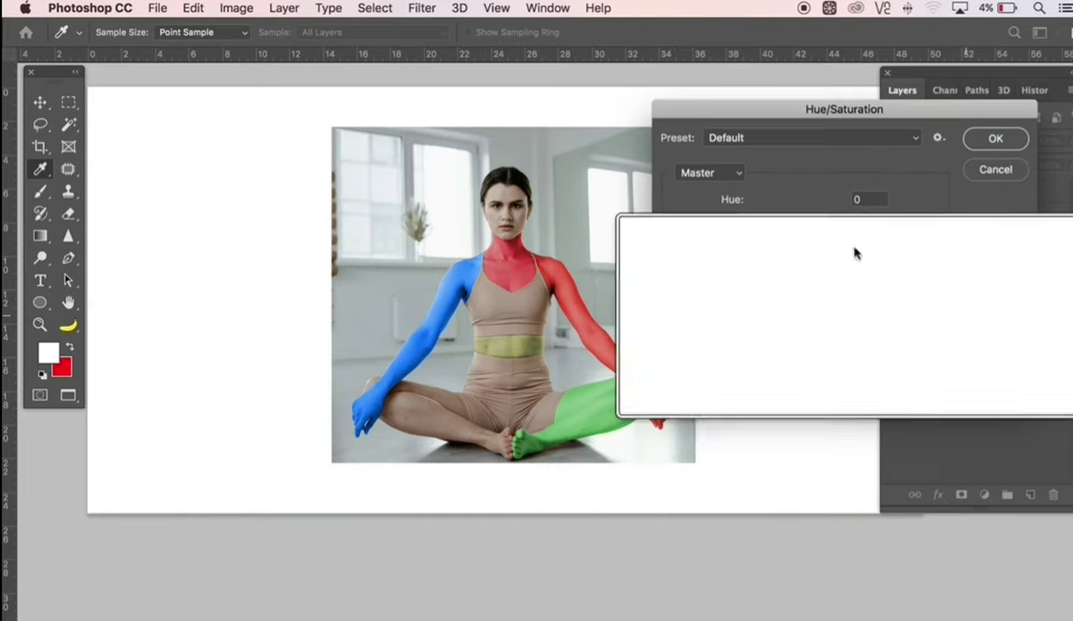
left_click(968, 317)
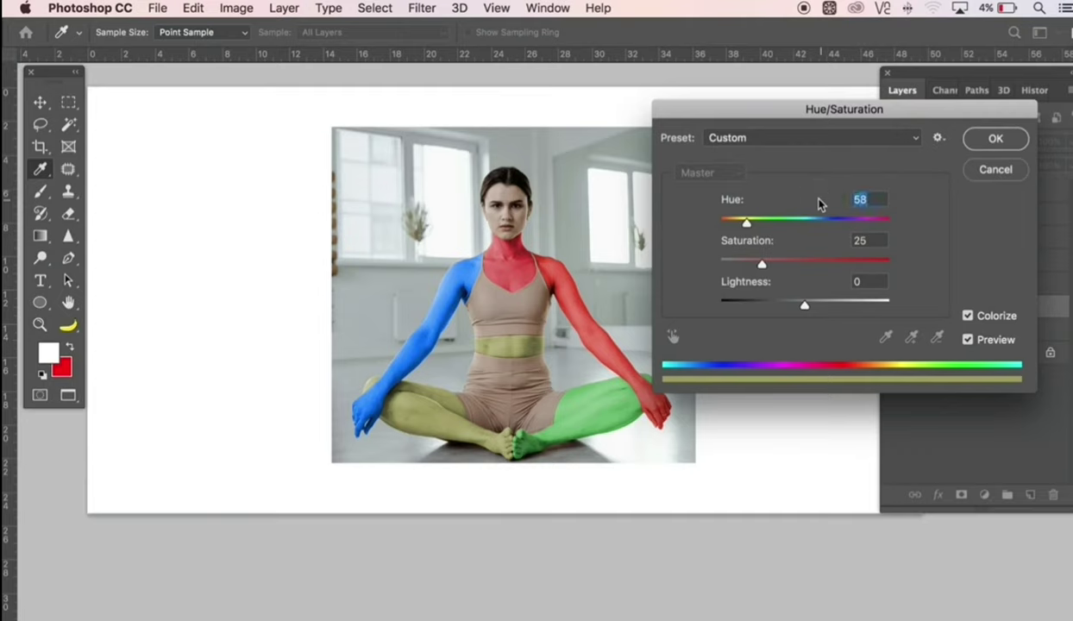
type("281")
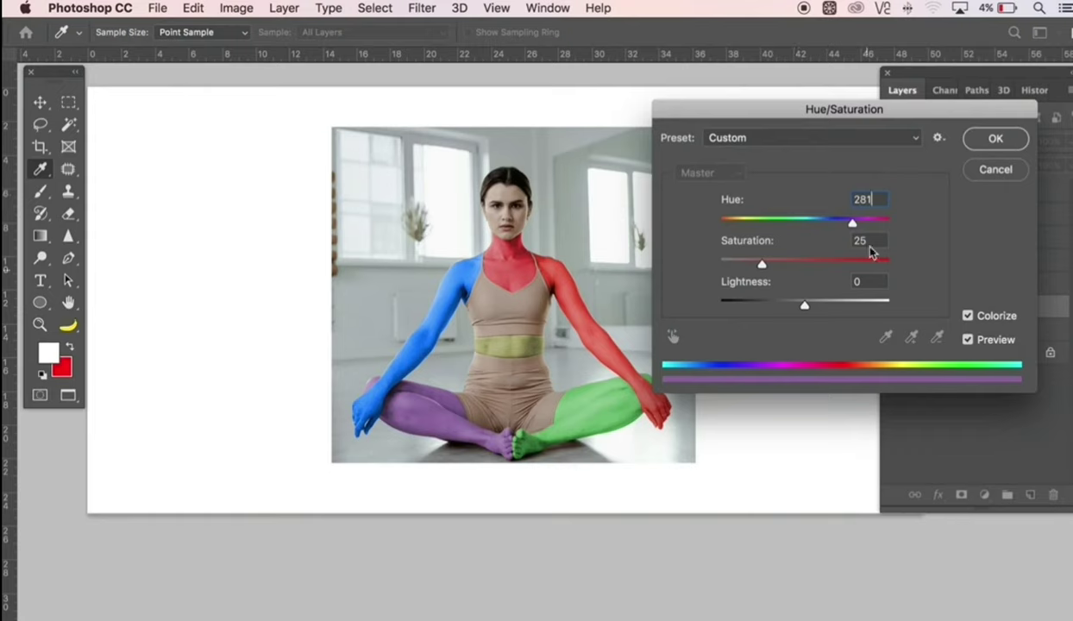
left_click(842, 239)
type("82")
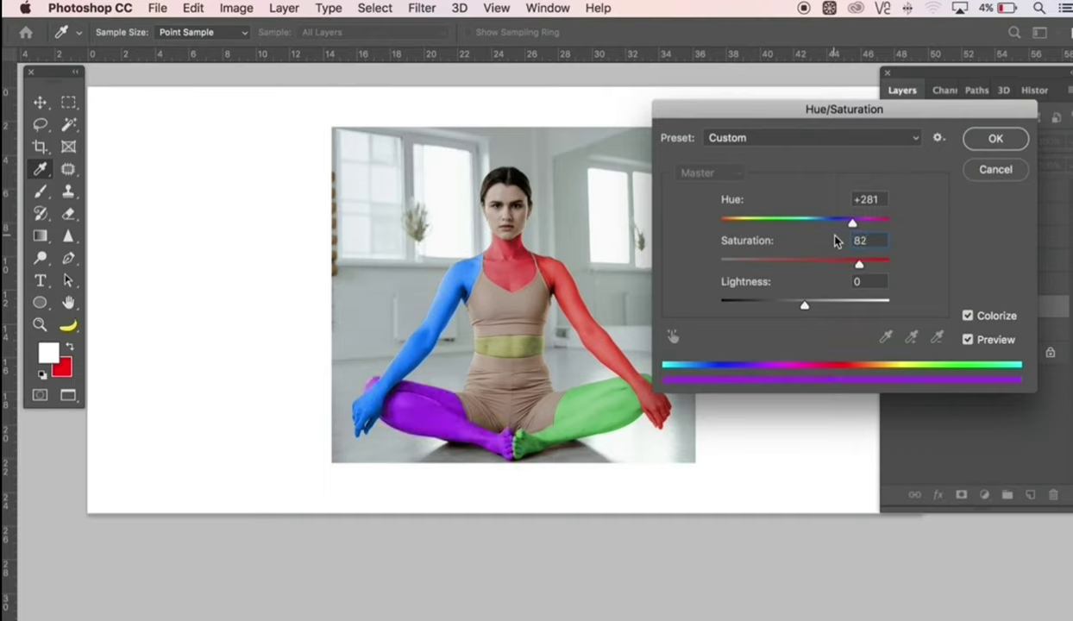
key("alt")
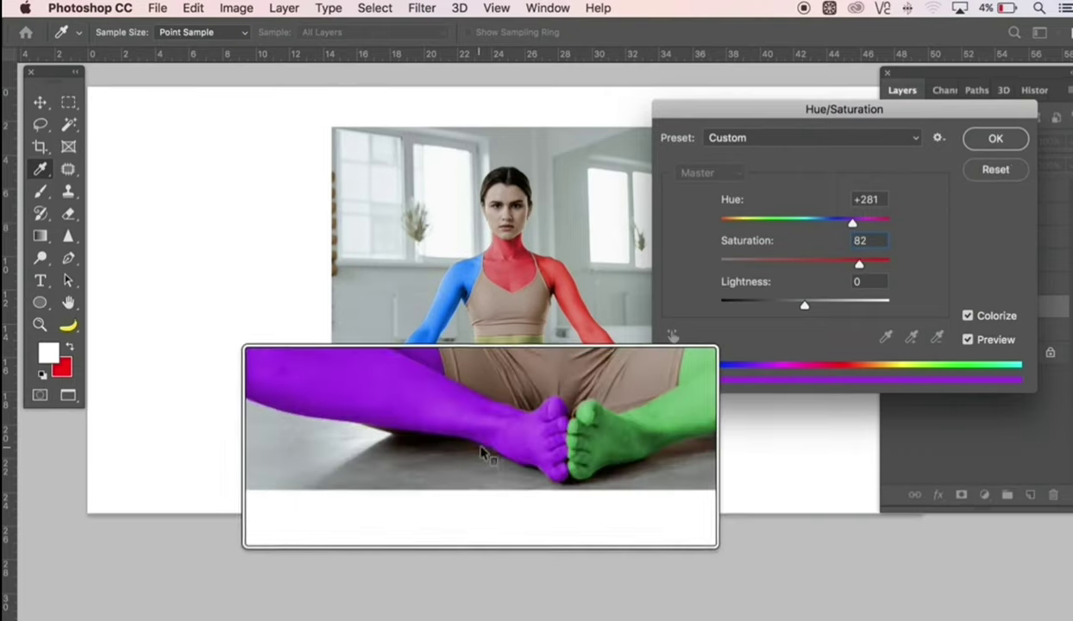
left_click(990, 141)
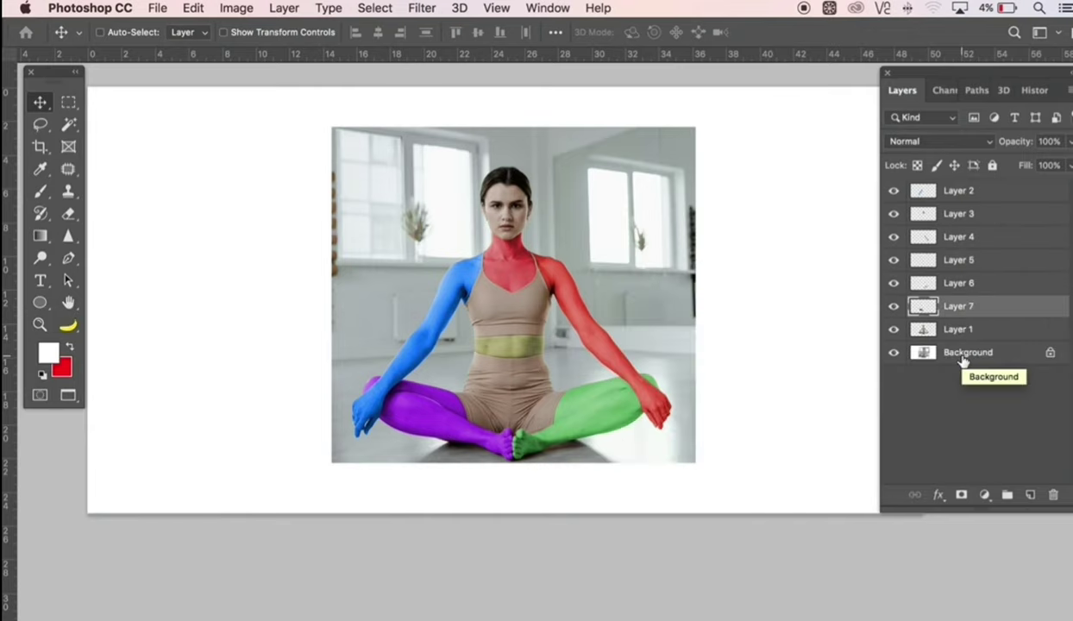
Step: Add a new Layer 8 above Background and fill it with white at 100%
left_click(965, 360)
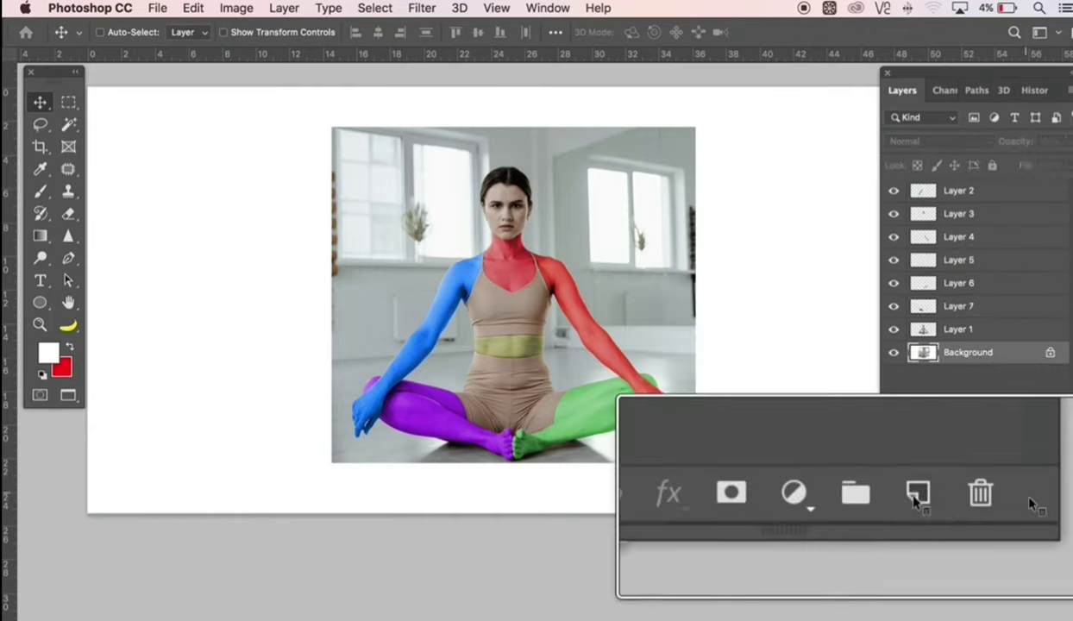
left_click(1030, 496)
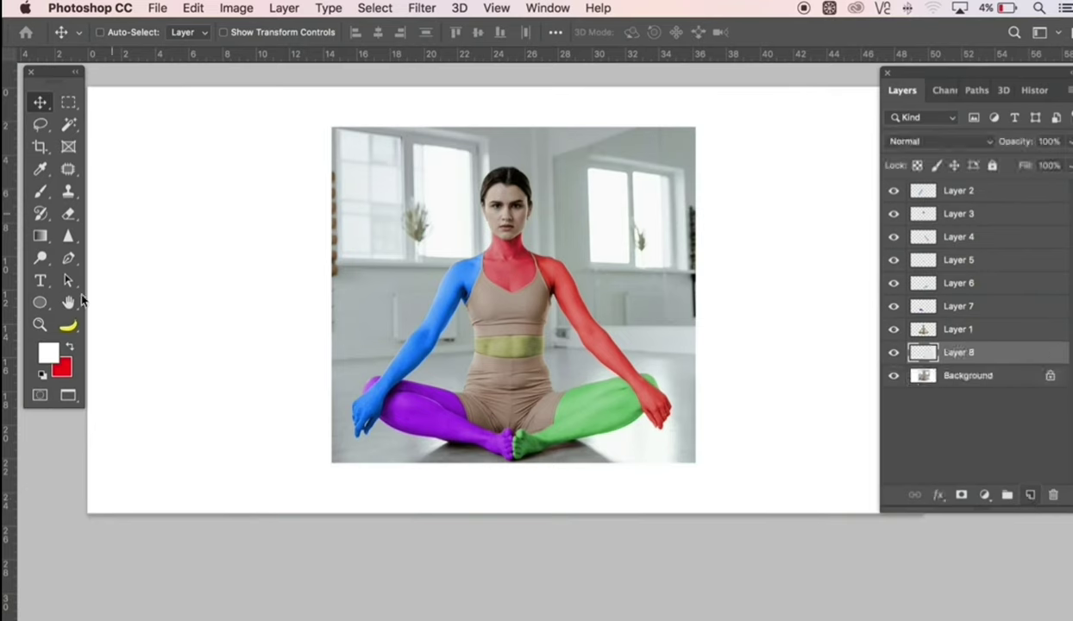
left_click(194, 9)
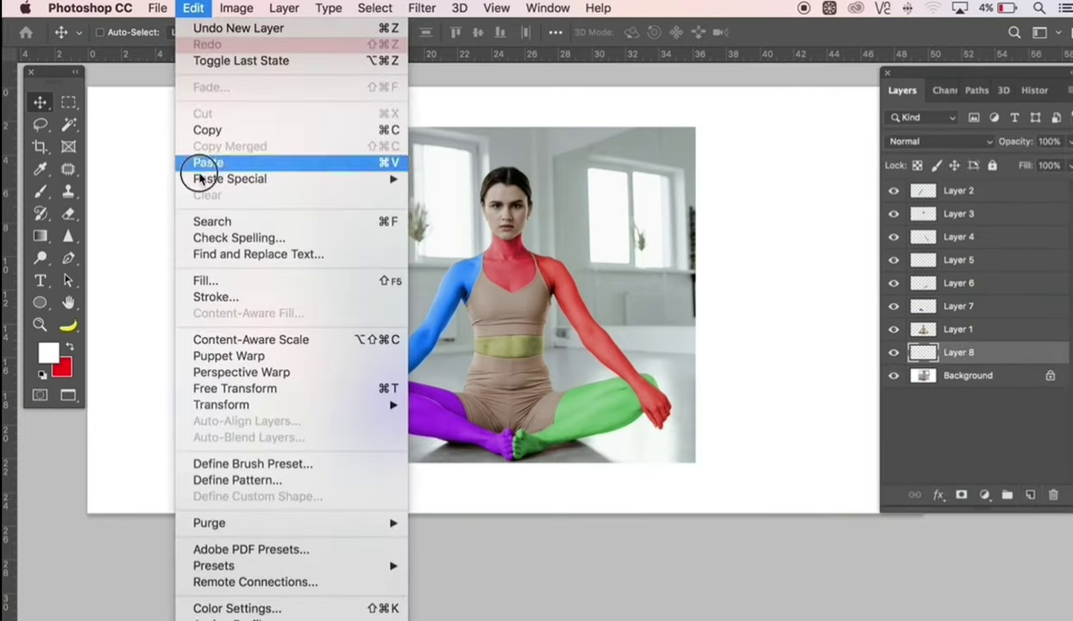
left_click(207, 278)
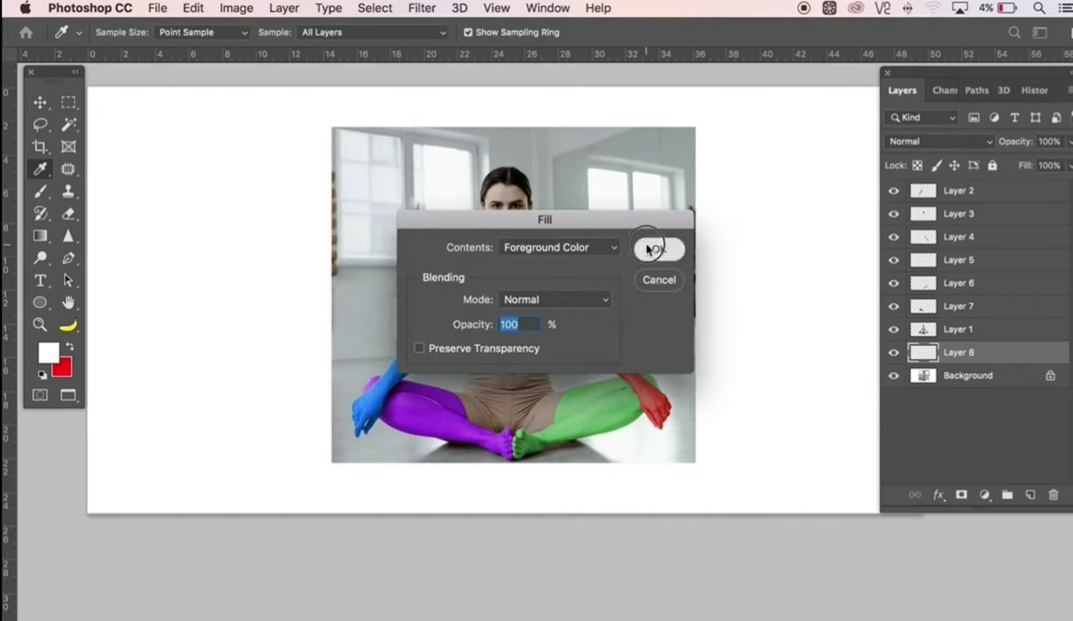
left_click(656, 248)
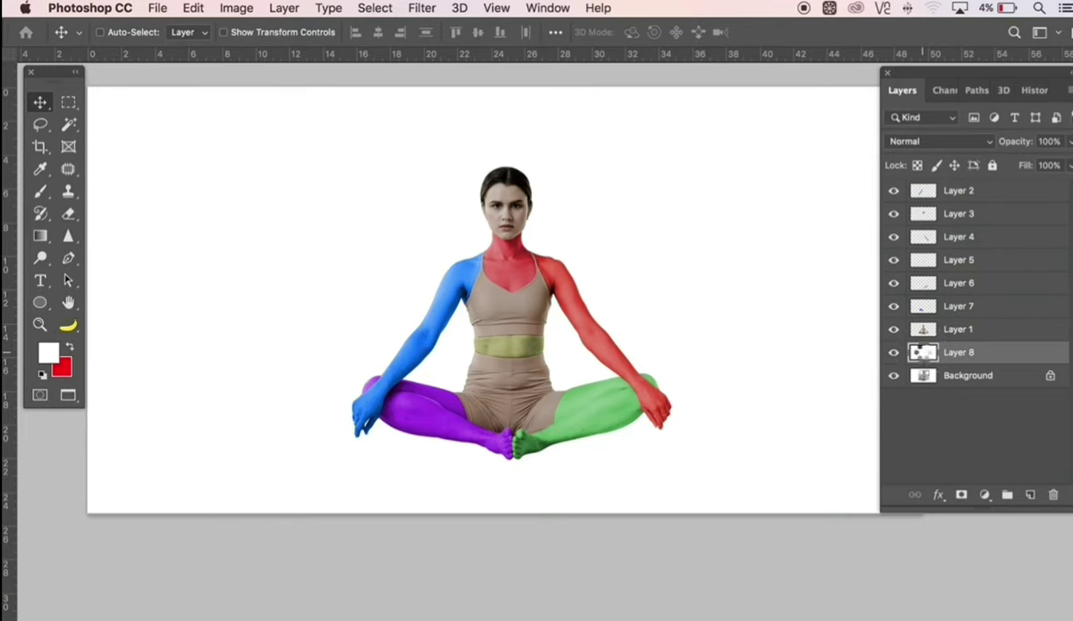
Step: Give Layer 8 an Angle-style Gradient Overlay using the Blue, Red, Yellow preset
double_click(922, 354)
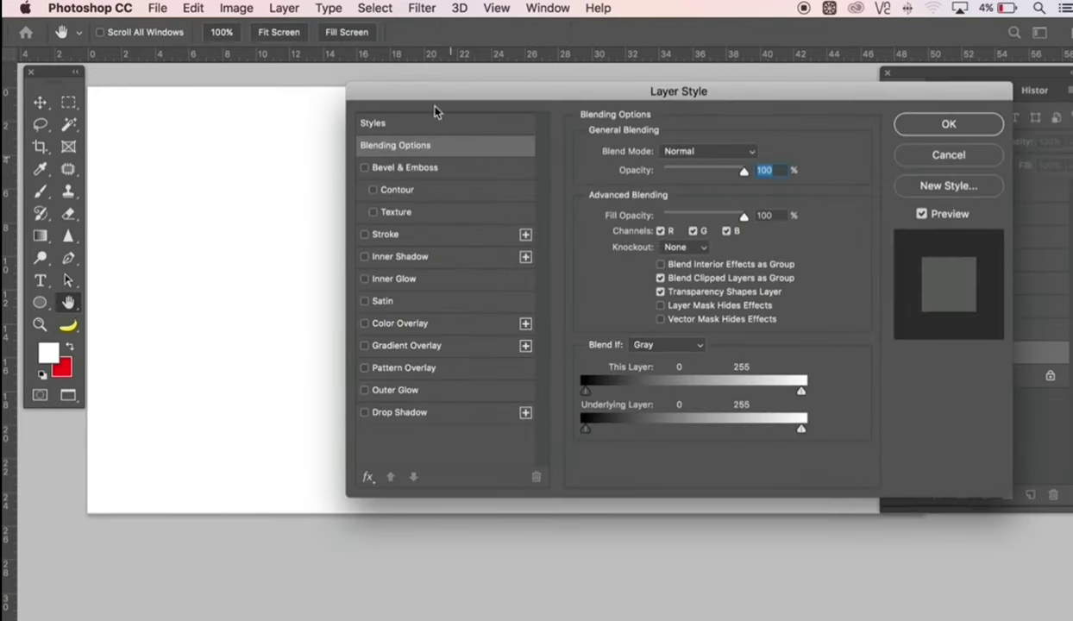
left_click_drag(438, 91, 577, 113)
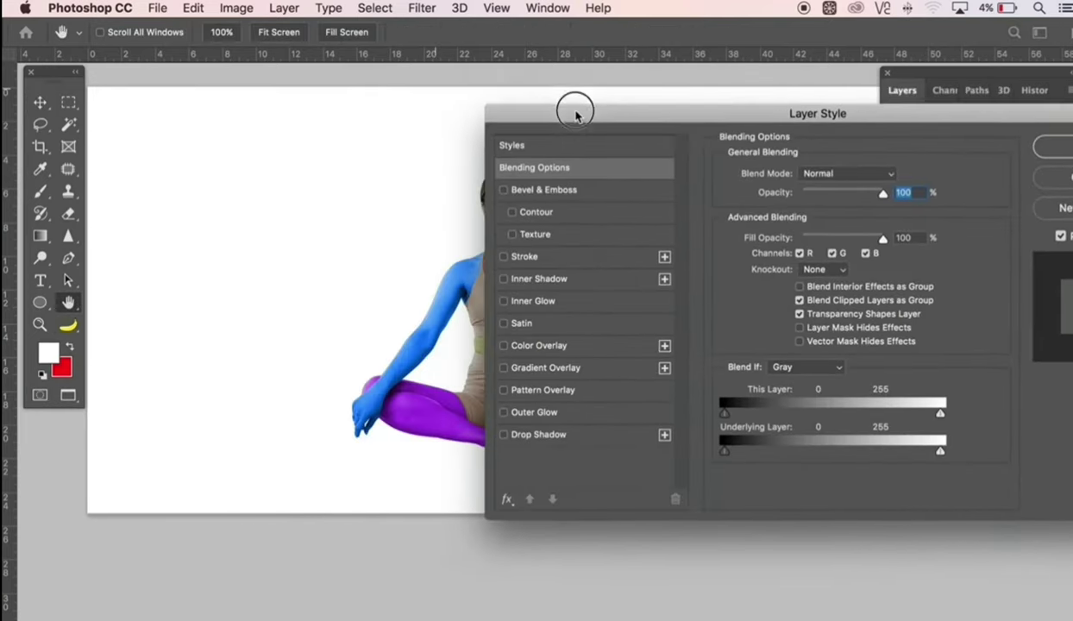
left_click(552, 369)
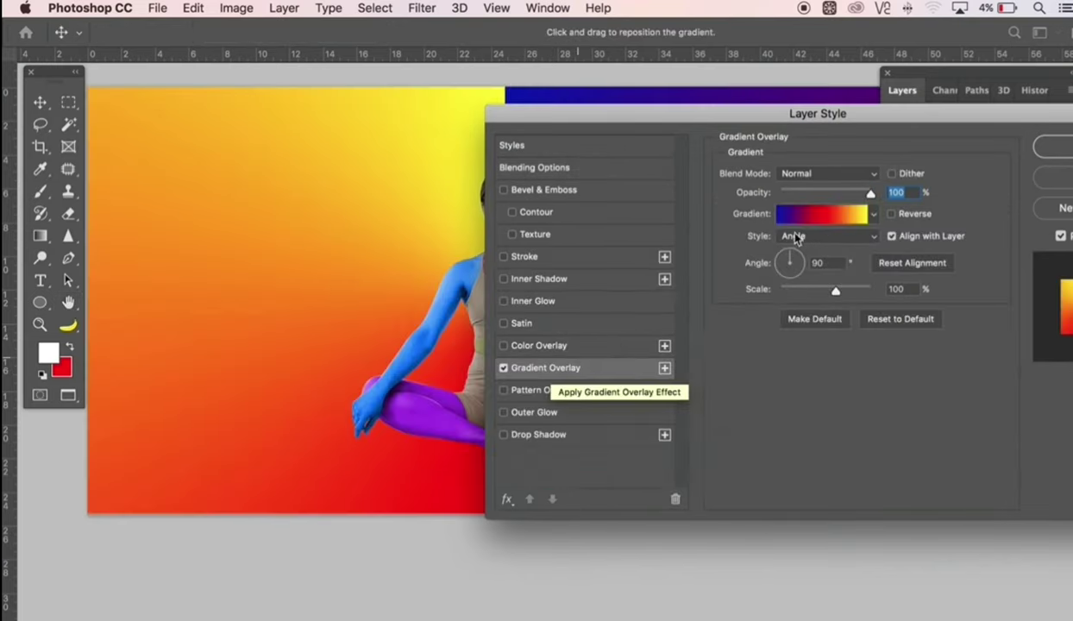
left_click(818, 219)
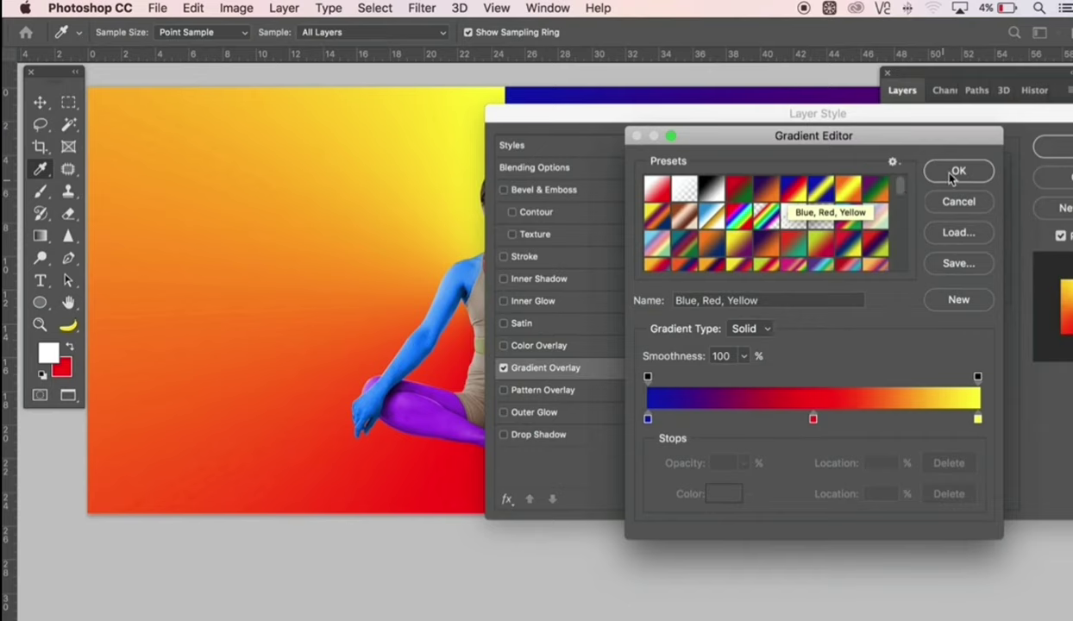
left_click(956, 171)
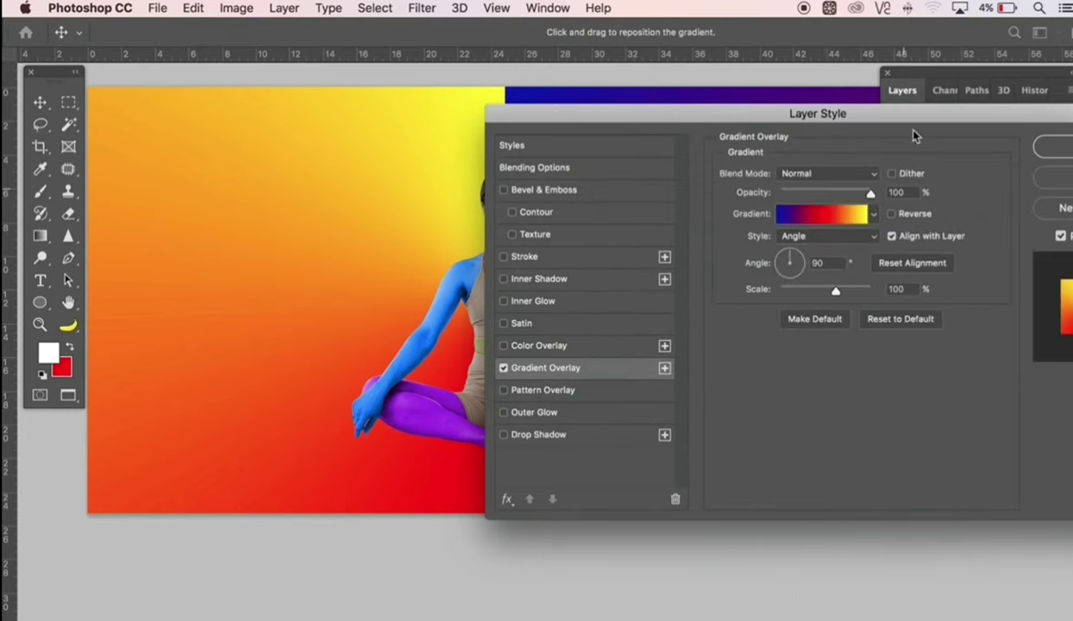
left_click_drag(910, 120, 705, 113)
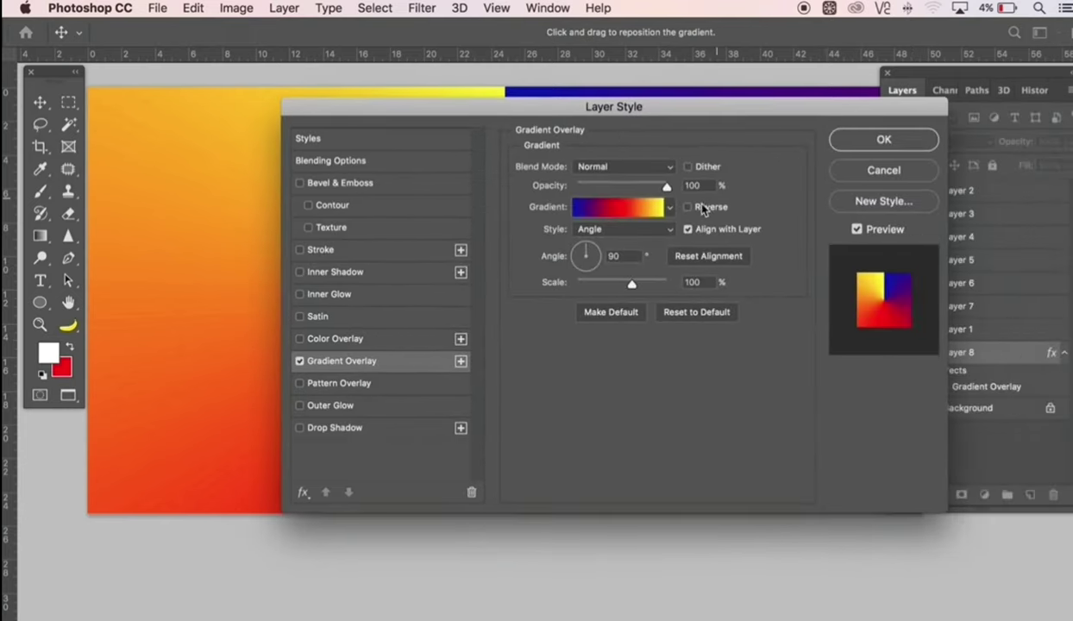
key("alt")
key("alt")
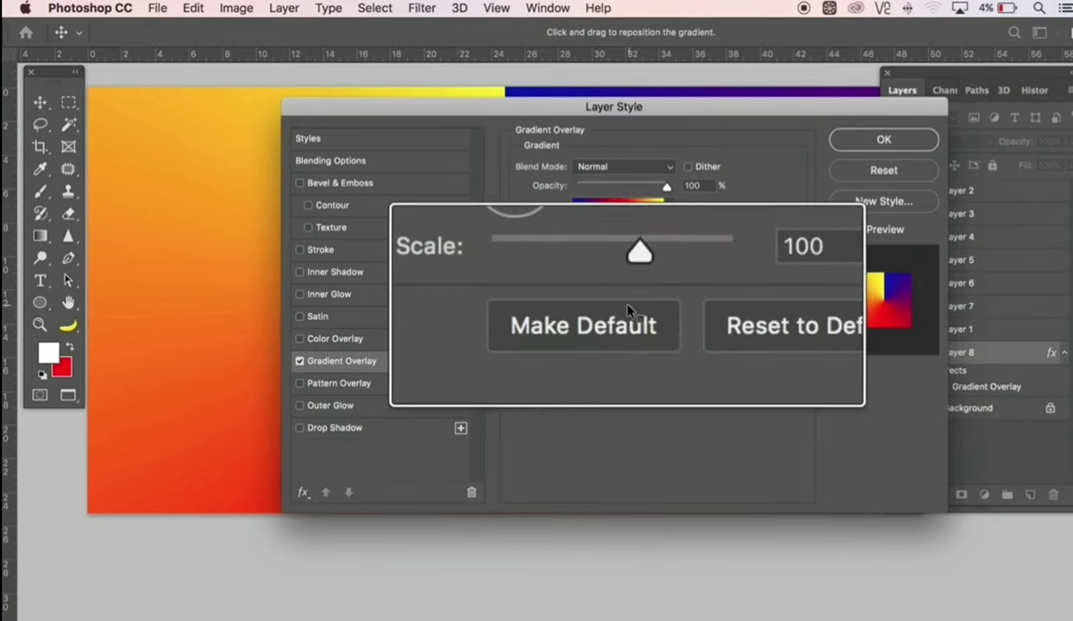
left_click(877, 142)
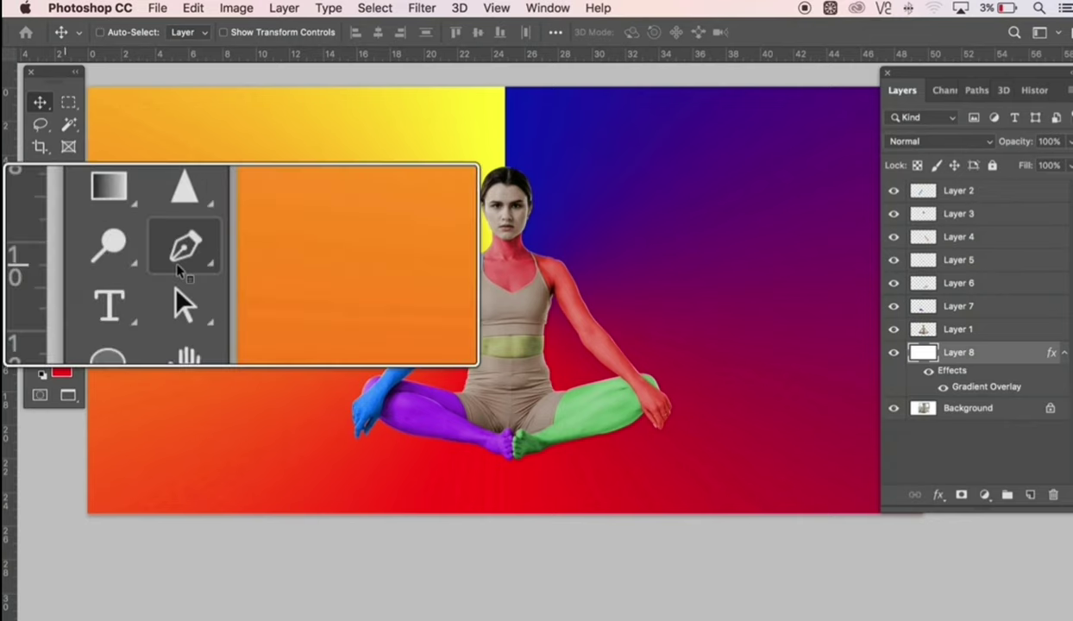
Step: Draw a trapezoid pen path under the figure, make it a selection, and add Layer 9
left_click(67, 264)
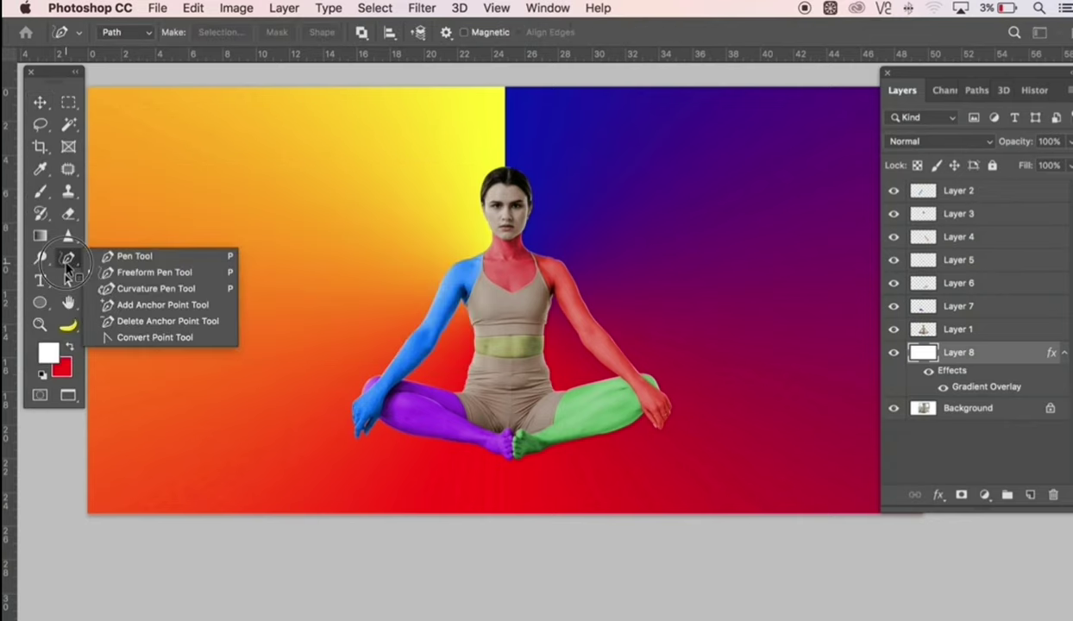
left_click_drag(68, 268, 123, 263)
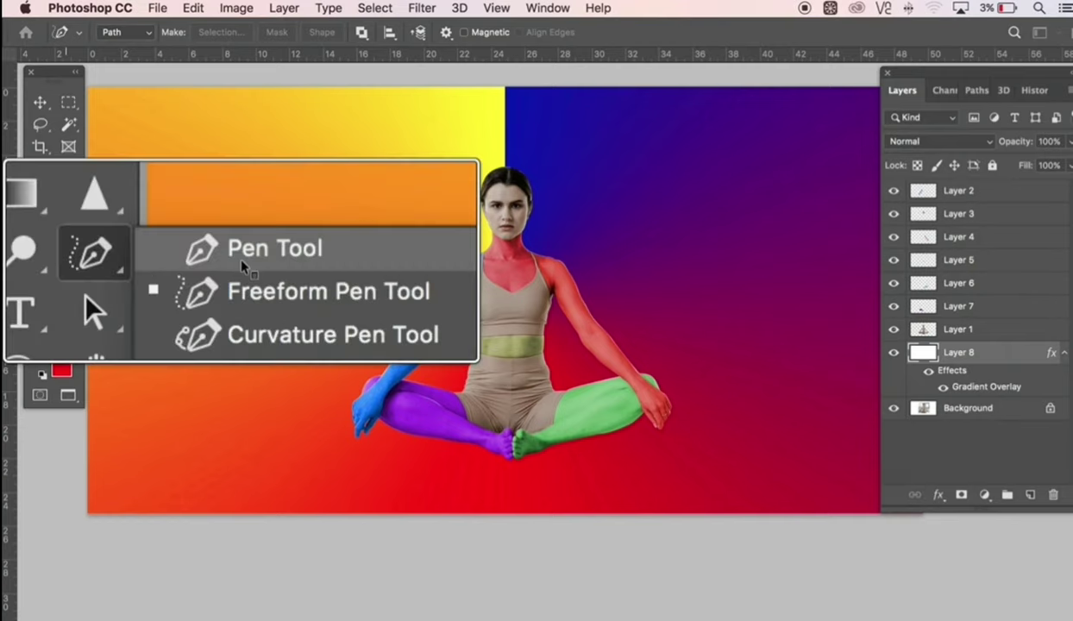
left_click(123, 258)
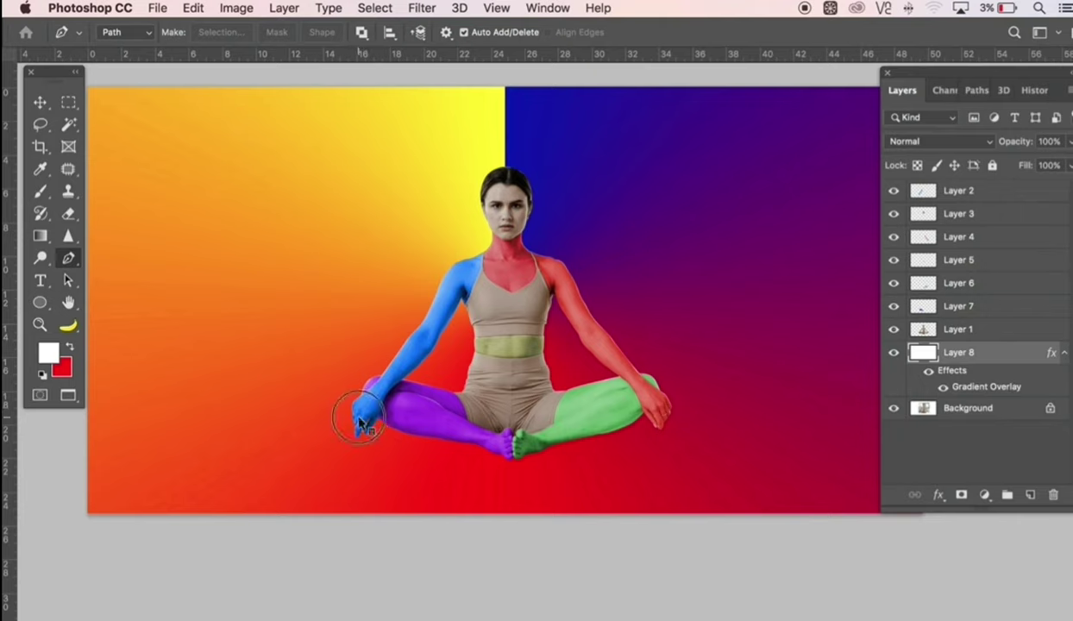
left_click_drag(357, 417, 337, 538)
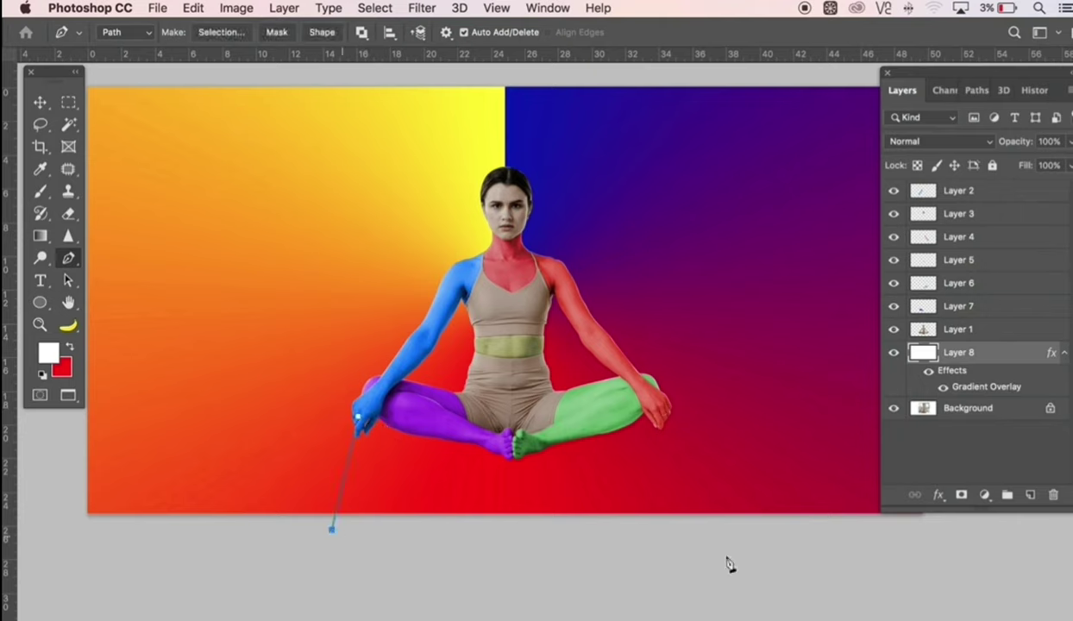
left_click_drag(714, 532, 662, 407)
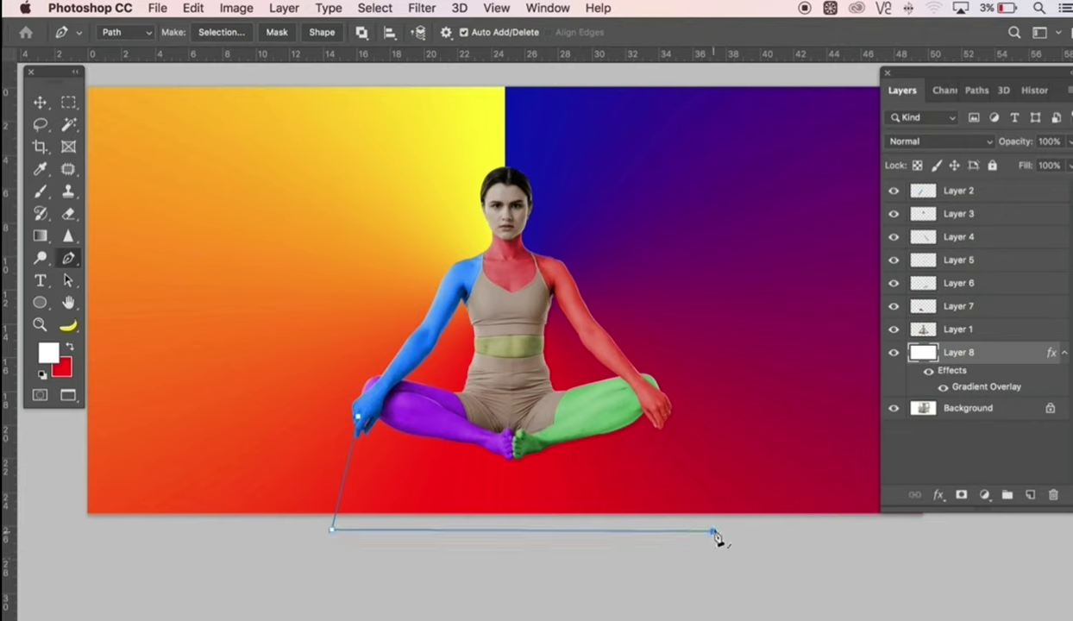
left_click(503, 410)
left_click(360, 421)
key("ctrl+Return")
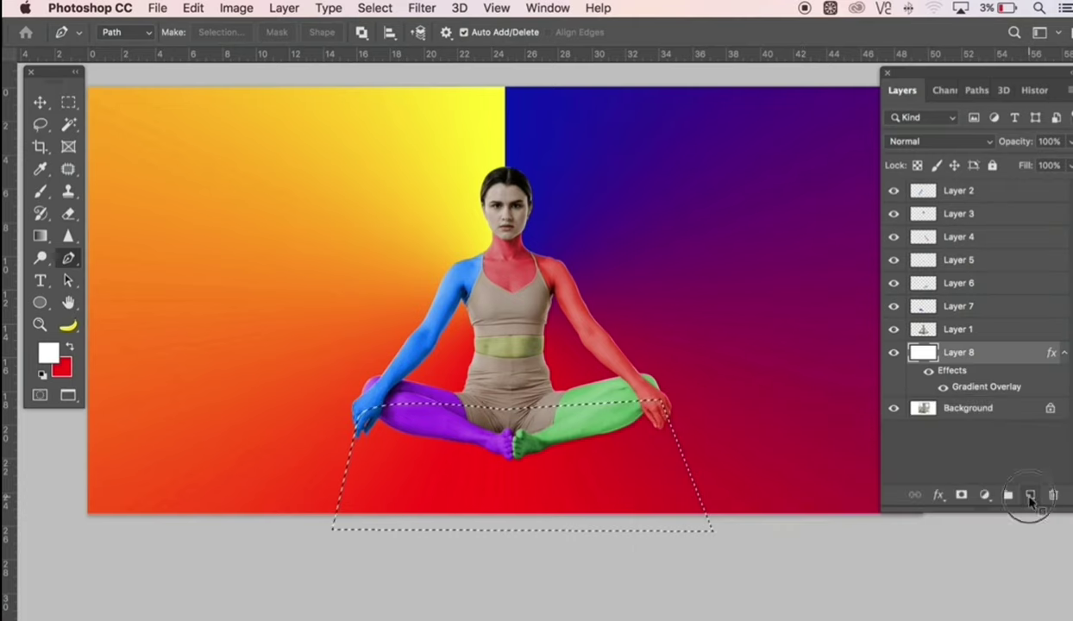
left_click(1030, 494)
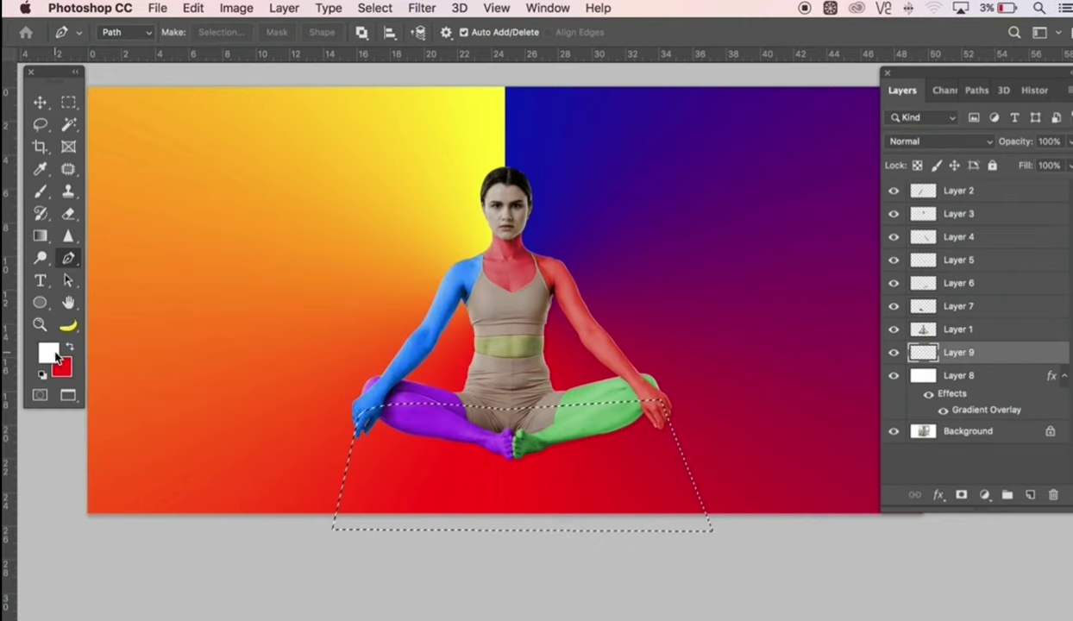
Step: Set the foreground colour to pure black
left_click(50, 351)
left_click_drag(587, 390, 443, 449)
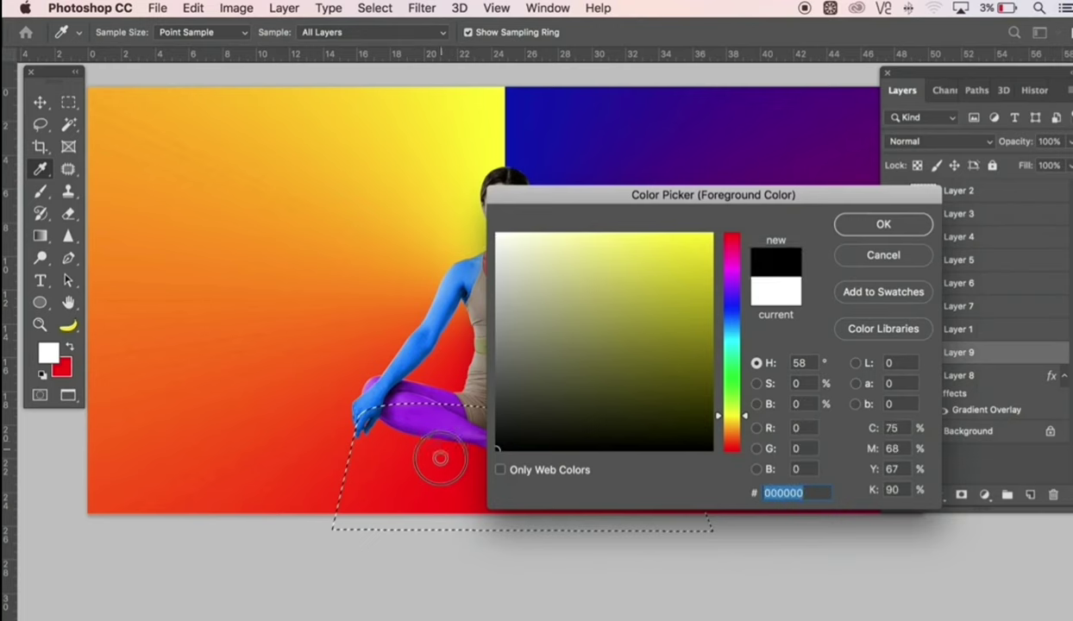
left_click(835, 225)
key("p")
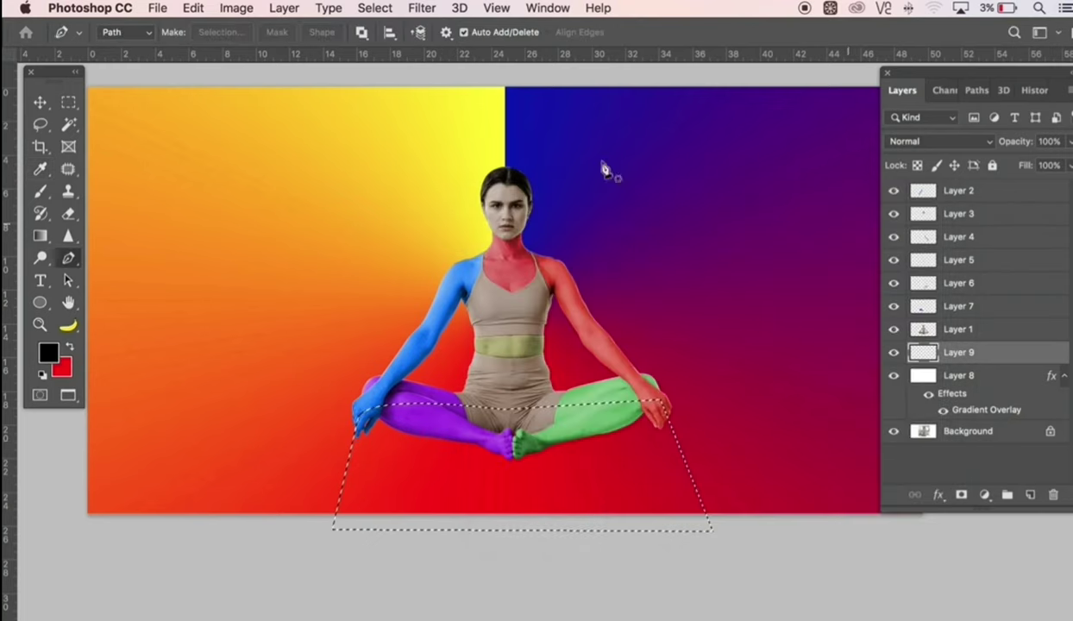
Step: Fill the trapezoid selection on Layer 9 with black and deselect it
left_click(193, 8)
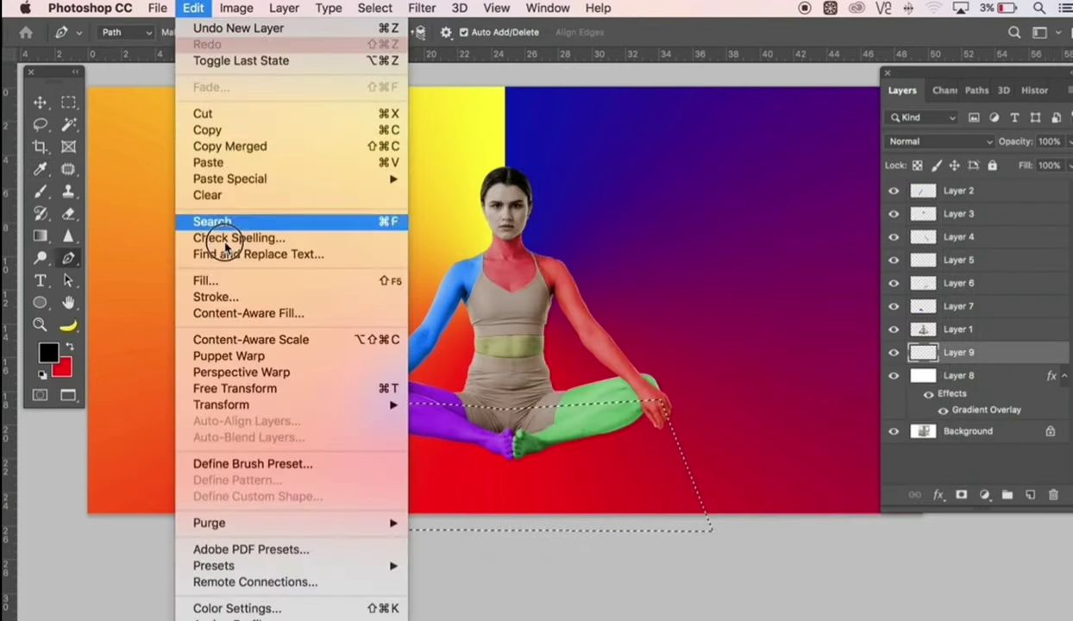
left_click(225, 281)
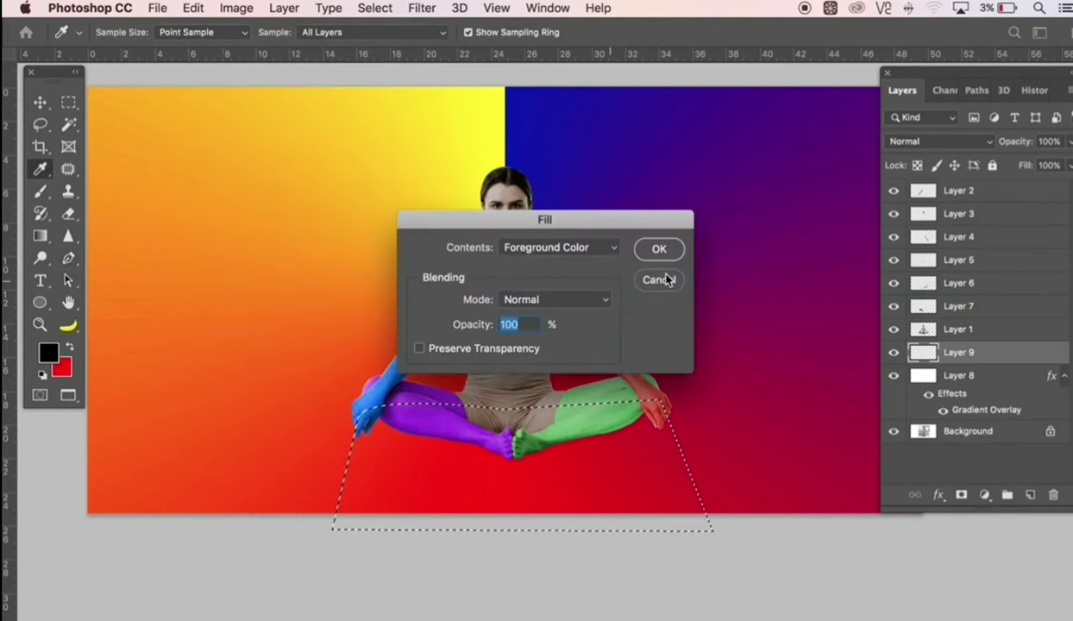
left_click(661, 250)
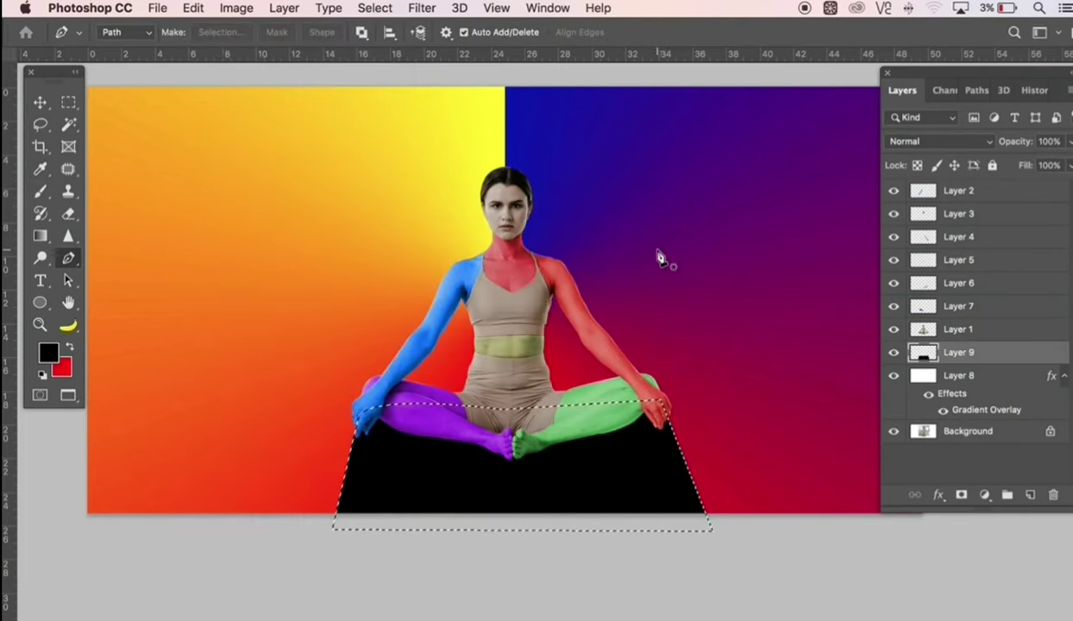
key("ctrl+d")
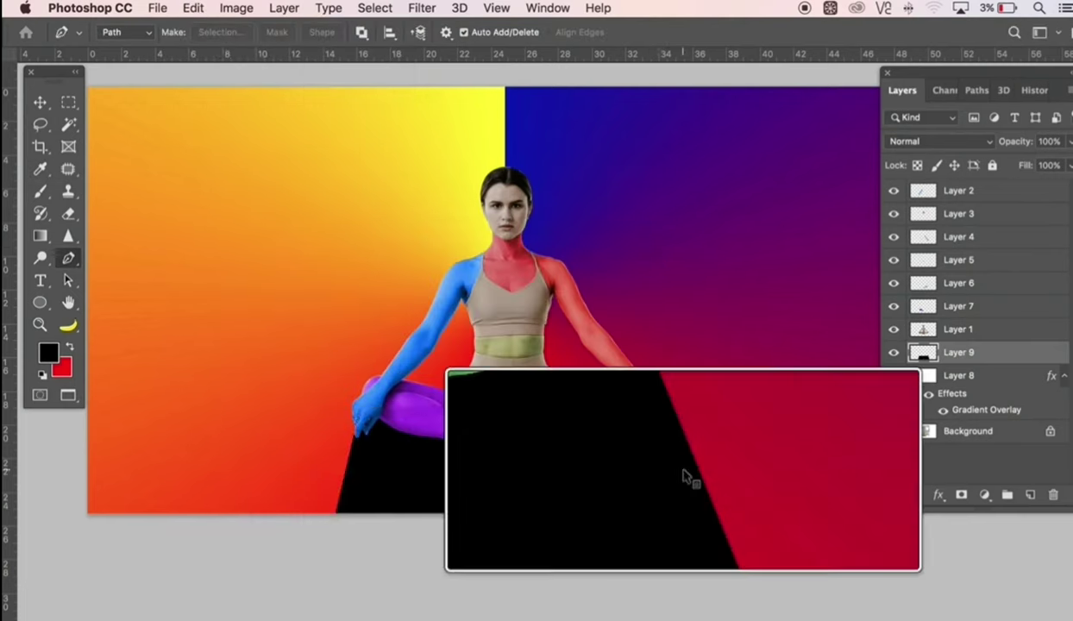
left_click(419, 8)
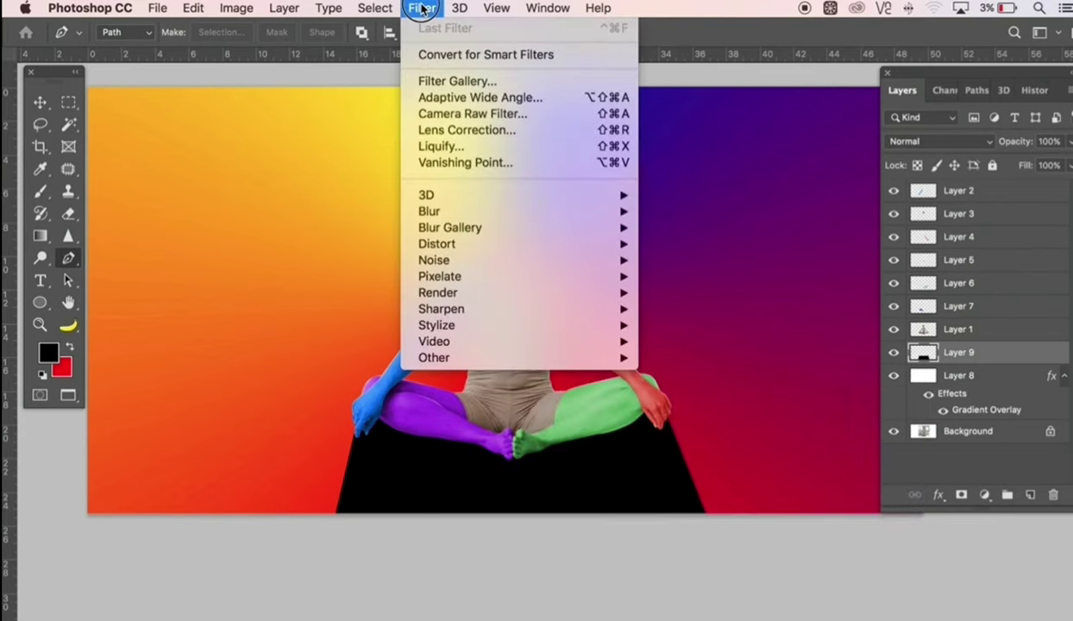
mouse_move(429, 211)
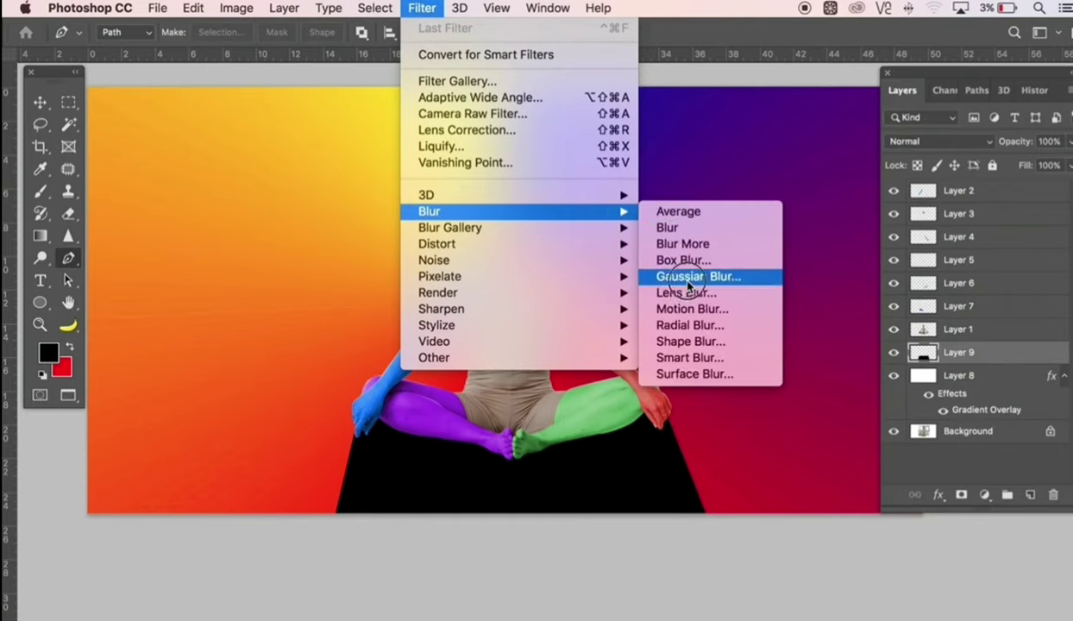
Step: Blur the black trapezoid with a 24.7-pixel Gaussian Blur
left_click(688, 278)
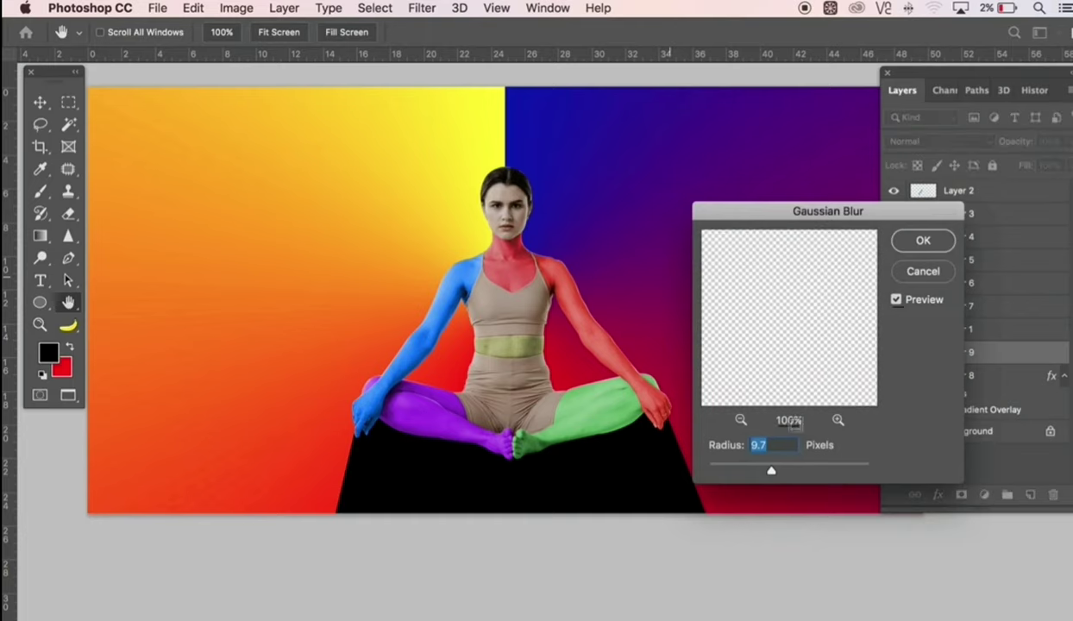
left_click_drag(772, 473, 781, 473)
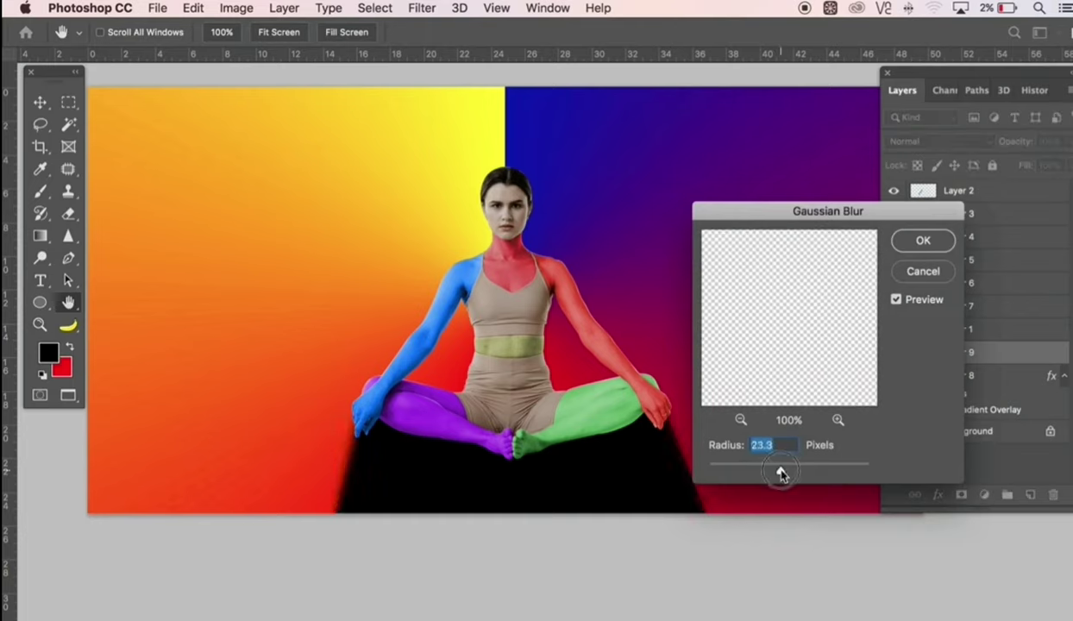
left_click_drag(781, 473, 783, 472)
key("alt")
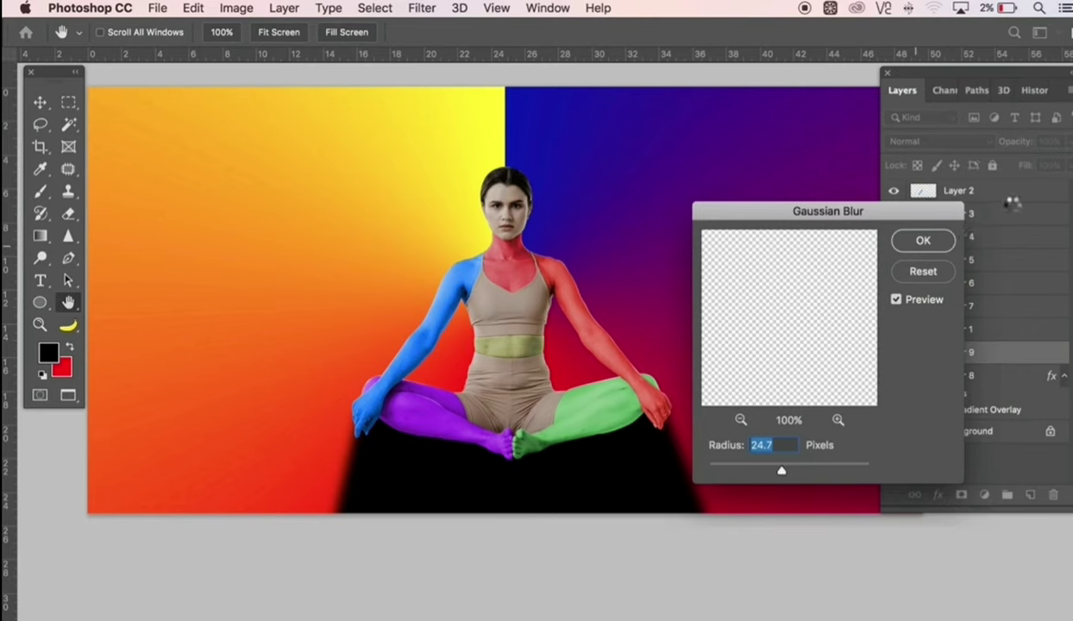
key("Return")
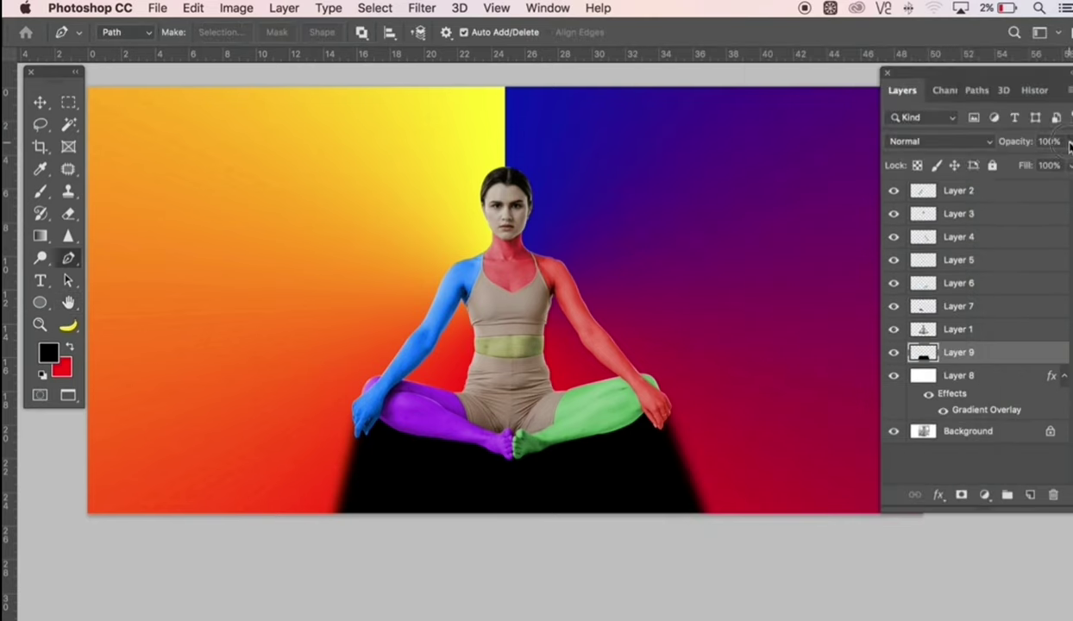
Step: Lower Layer 9's opacity to 24% for a faint shadow
left_click(1070, 143)
left_click_drag(1068, 164, 1018, 166)
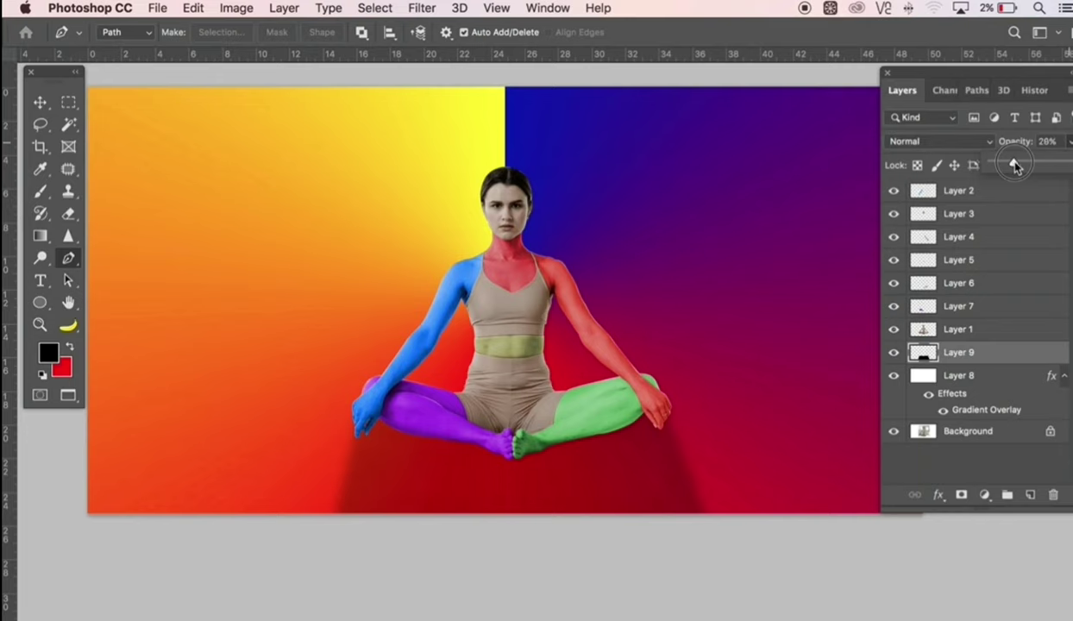
left_click_drag(1015, 166, 1013, 165)
Step: Switch to Full Screen Mode to preview the finished composition
key("f")
key("f")
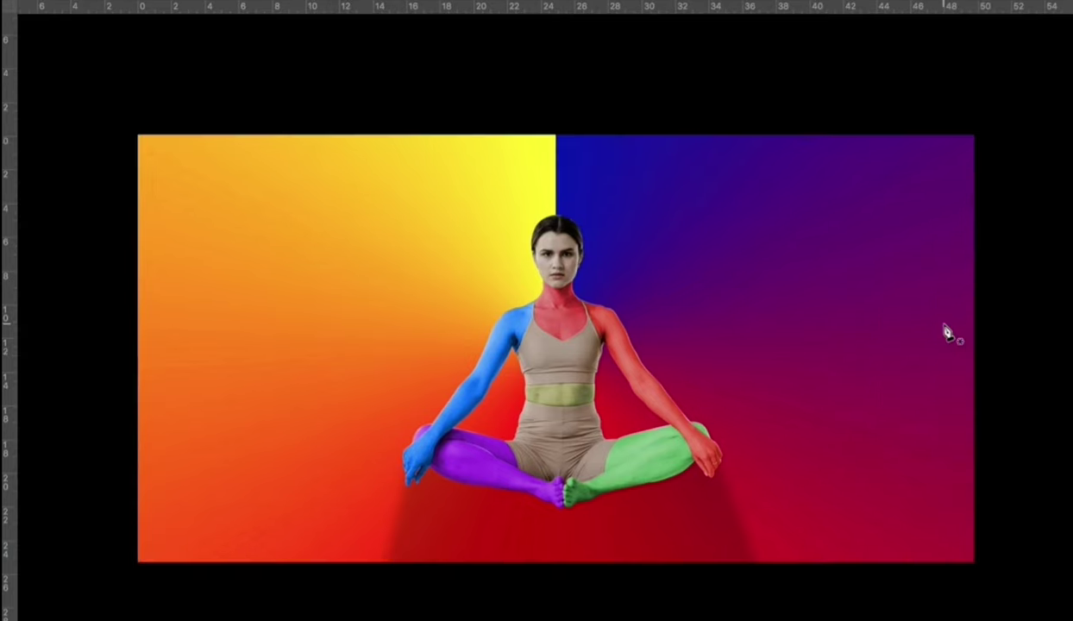